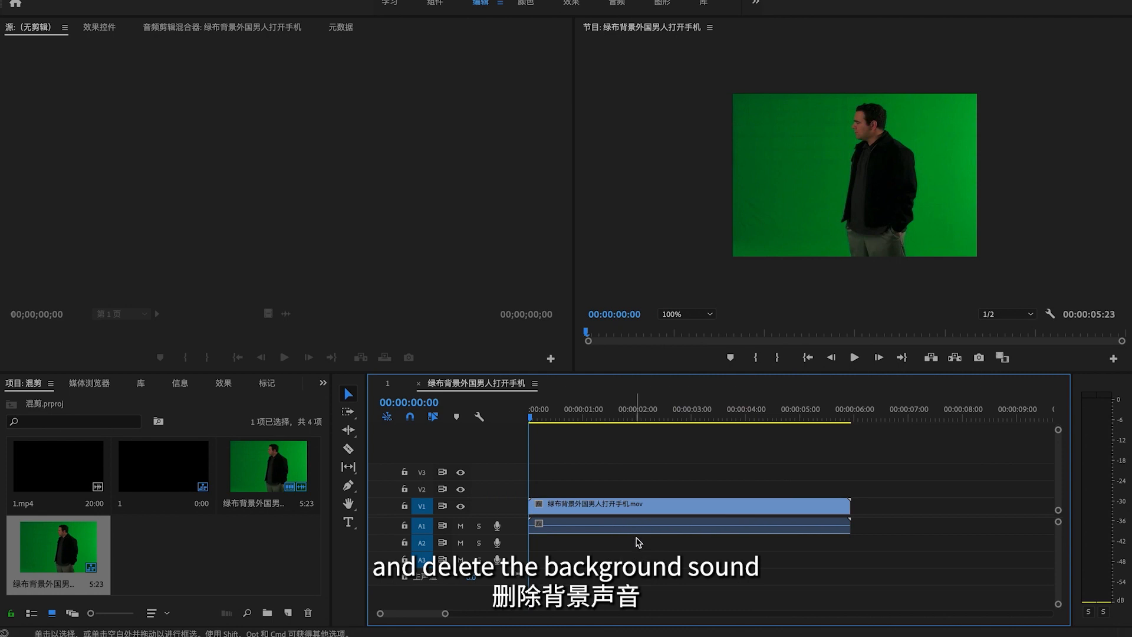
Step: Delete the green-screen clip's audio from track A1 and move the playhead to 00:00:01:17
{"action": "left_click", "coordinate": [633, 528]}
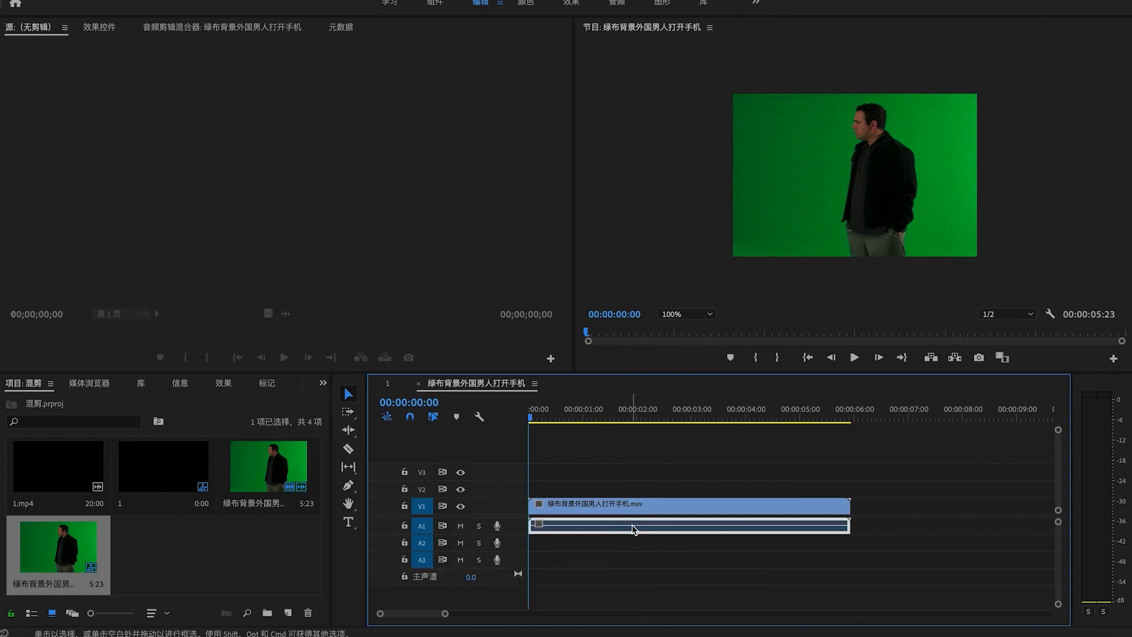
{"action": "key", "text": "Delete"}
{"action": "left_click", "coordinate": [544, 417]}
{"action": "left_click_drag", "start_coordinate": [545, 417], "coordinate": [622, 421]}
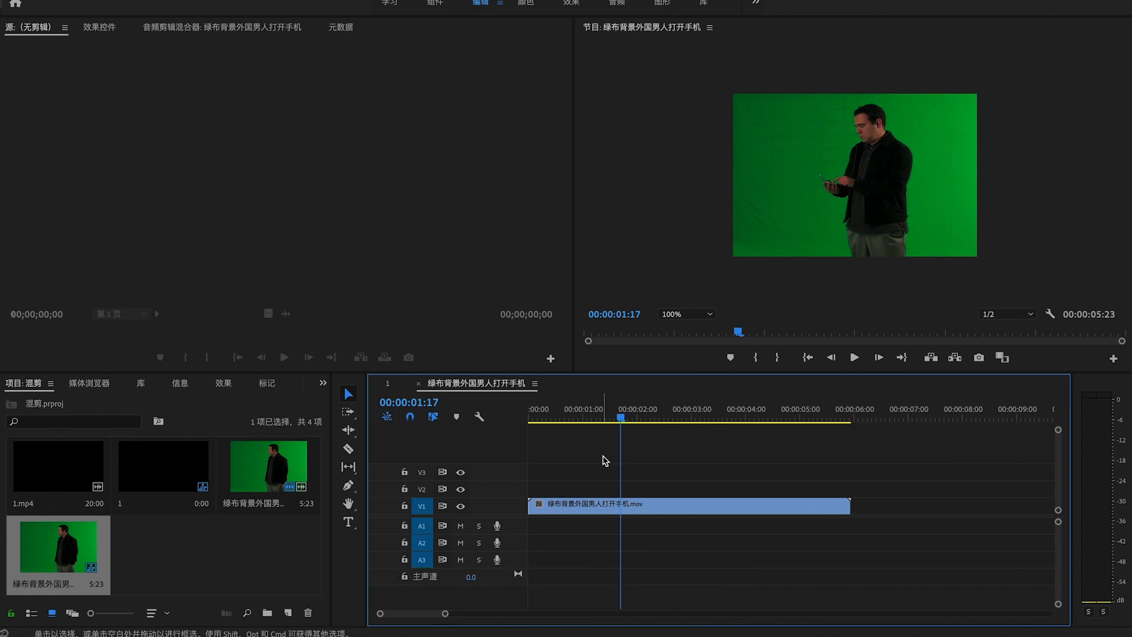
Step: Apply the Color Key (颜色键) effect from the Keying (键控) video effects to the green-screen clip on V1
{"action": "left_click", "coordinate": [224, 383]}
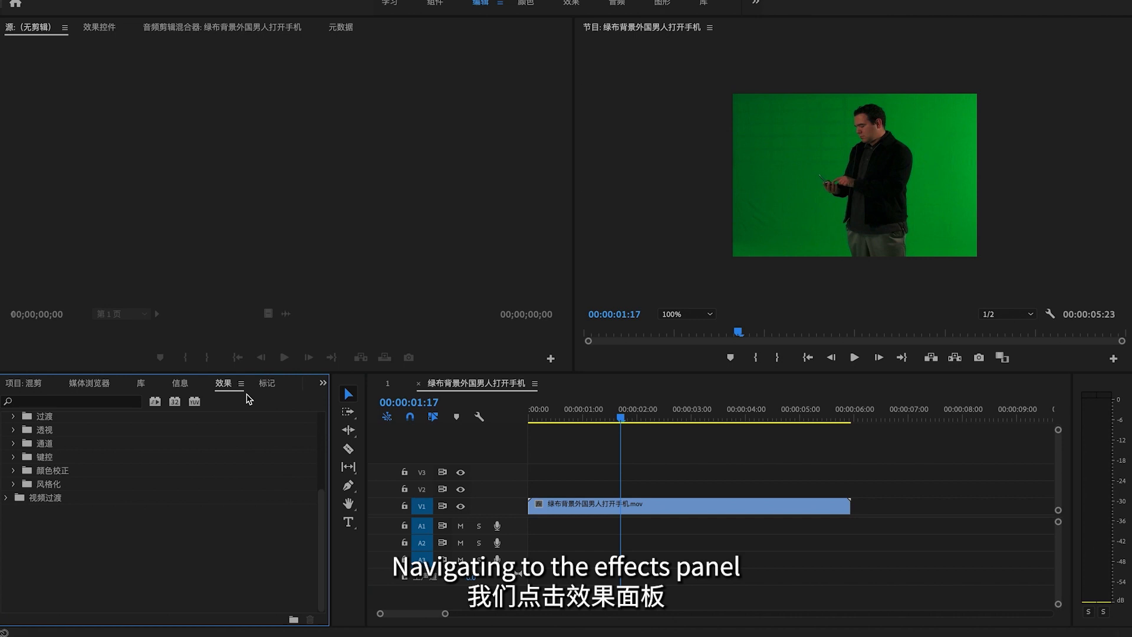
{"action": "double_click", "coordinate": [58, 476]}
{"action": "scroll", "coordinate": [60, 474], "scroll_direction": "down", "scroll_amount": 2}
{"action": "scroll", "coordinate": [60, 474], "scroll_direction": "up", "scroll_amount": 1}
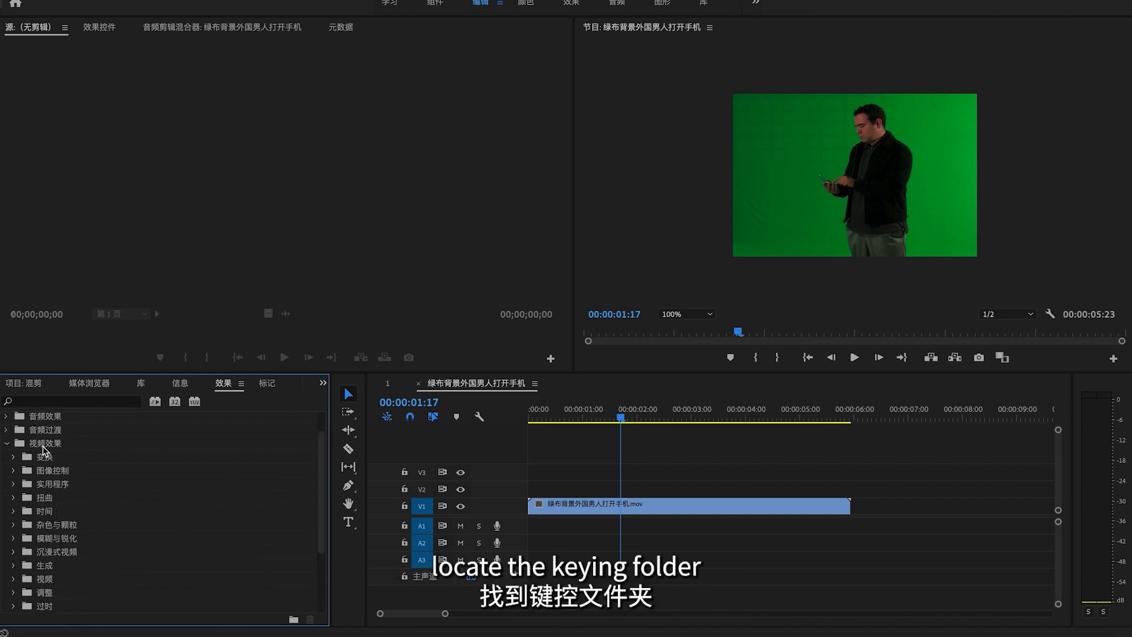
{"action": "scroll", "coordinate": [71, 481], "scroll_direction": "down", "scroll_amount": 3}
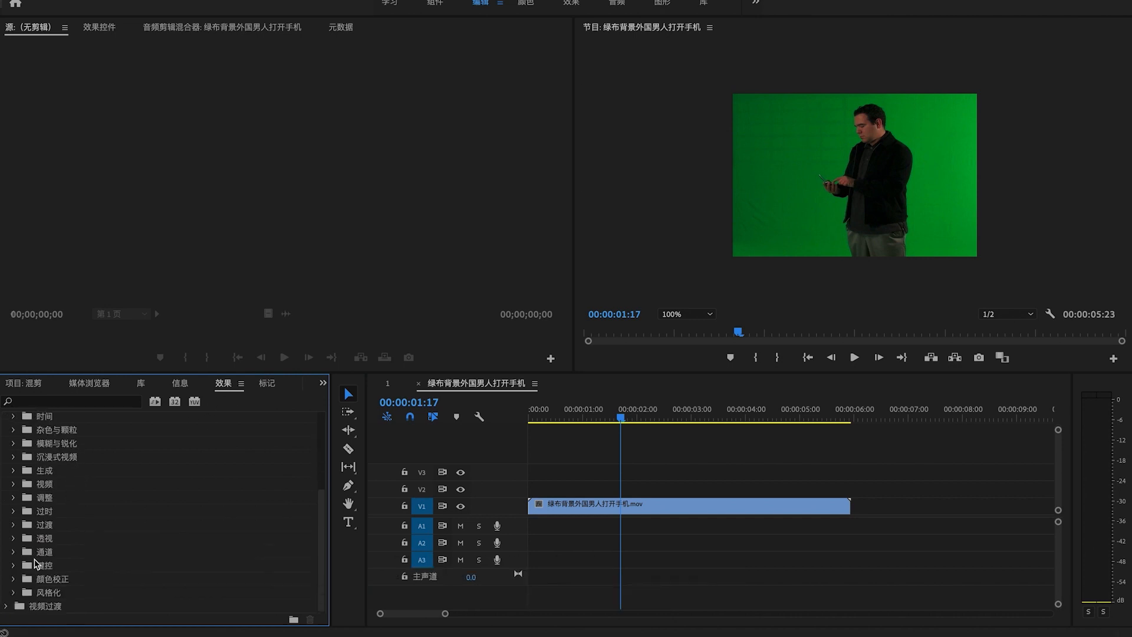
{"action": "double_click", "coordinate": [80, 568]}
{"action": "scroll", "coordinate": [81, 571], "scroll_direction": "down", "scroll_amount": 3}
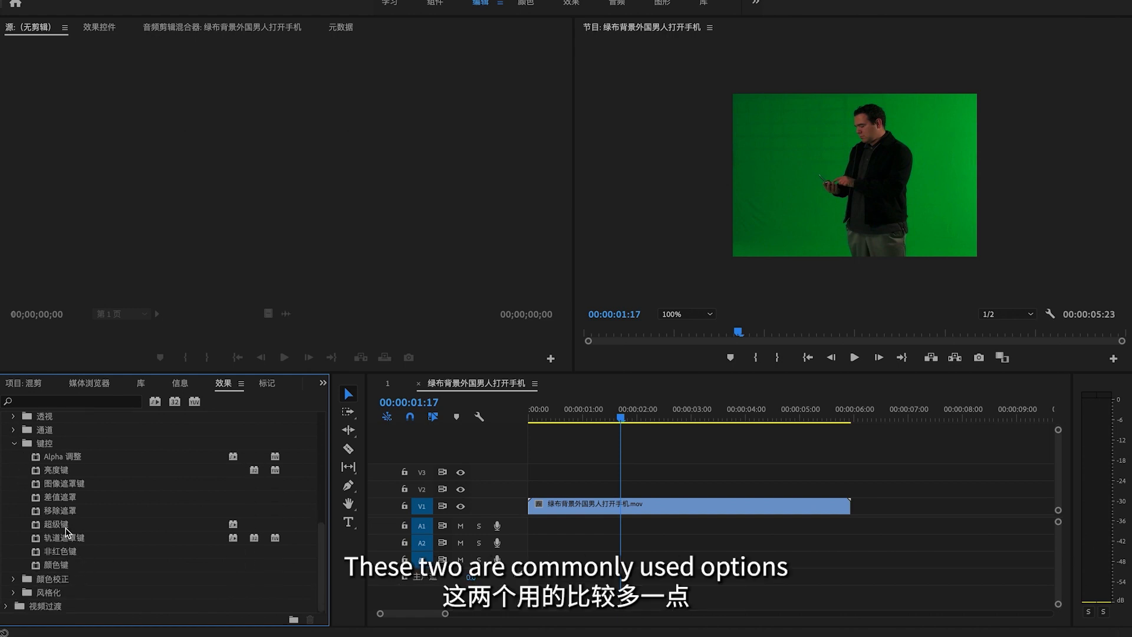
{"action": "left_click", "coordinate": [61, 566]}
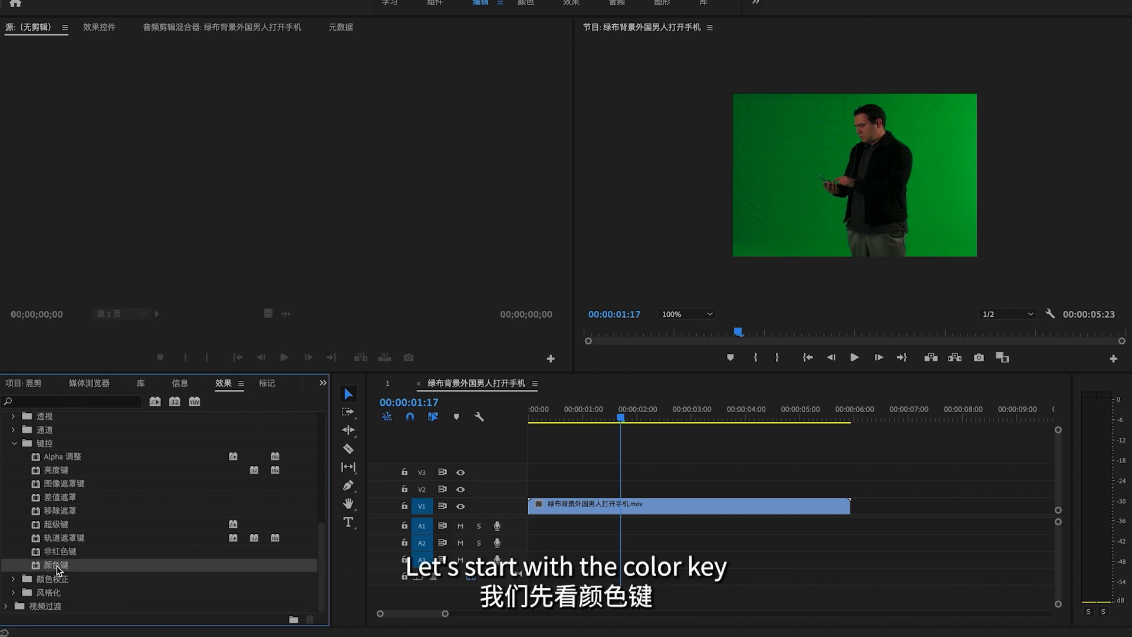
{"action": "left_click_drag", "start_coordinate": [59, 568], "coordinate": [573, 511]}
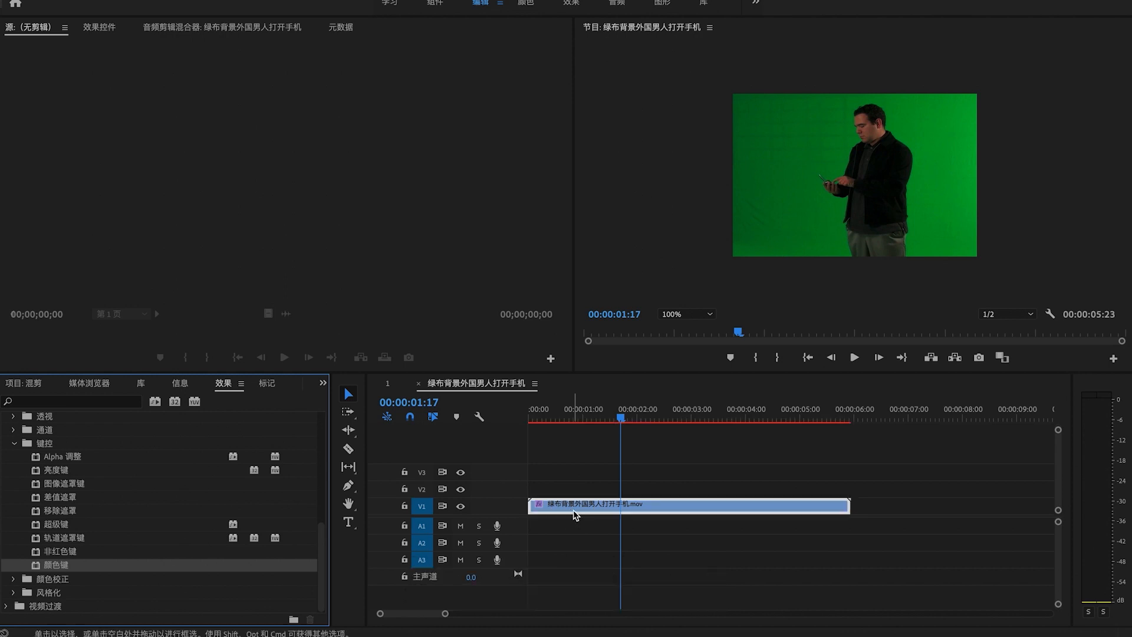
Step: Sample the green backdrop beside the man with the eyedropper as the Color Key's key colour (主要颜色)
{"action": "left_click", "coordinate": [99, 28]}
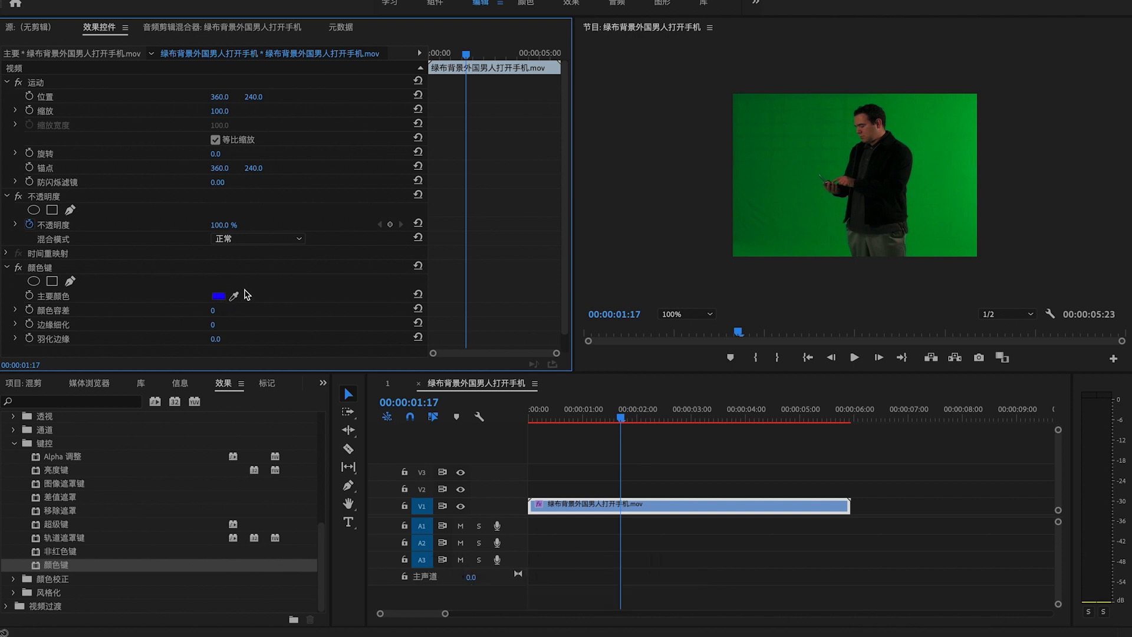
{"action": "left_click", "coordinate": [221, 300]}
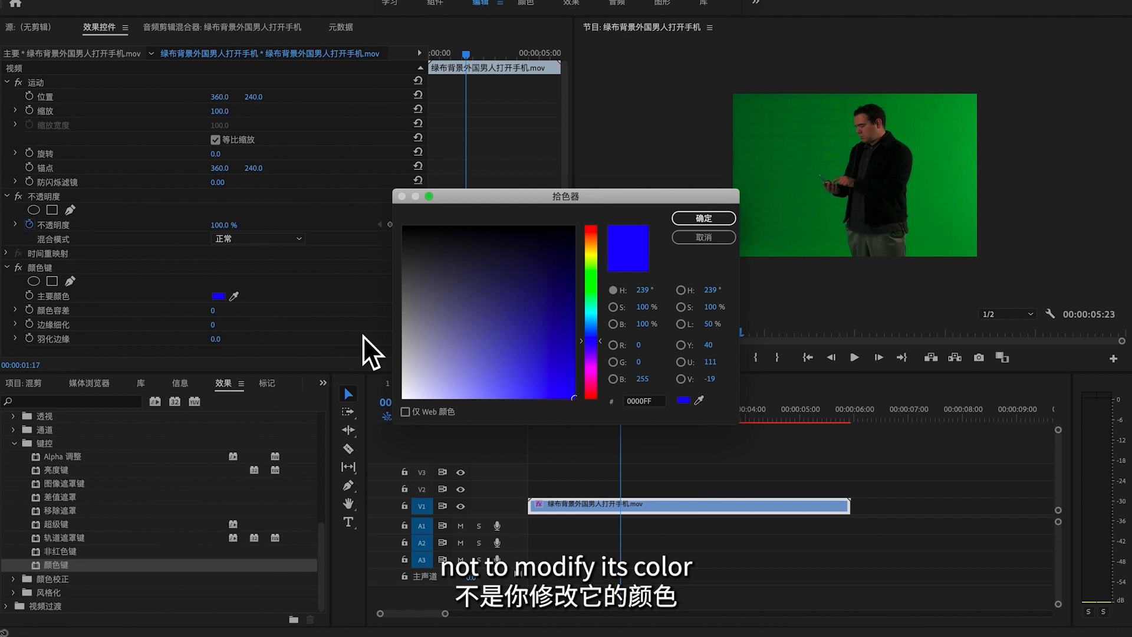
{"action": "left_click", "coordinate": [705, 240]}
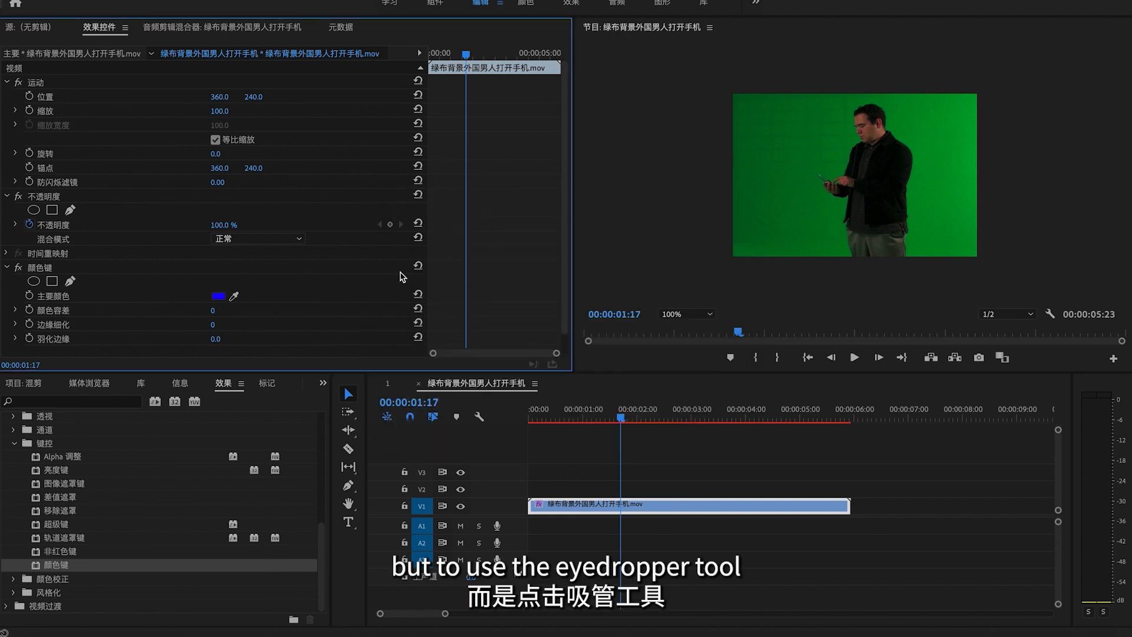
{"action": "left_click", "coordinate": [234, 296]}
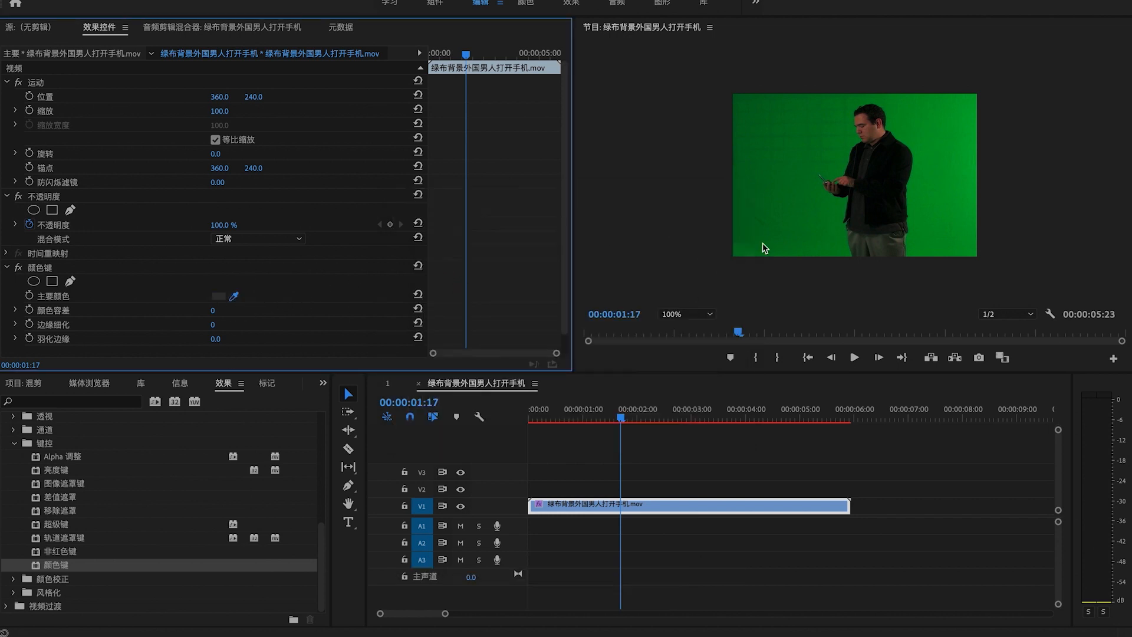
{"action": "left_click", "coordinate": [792, 161]}
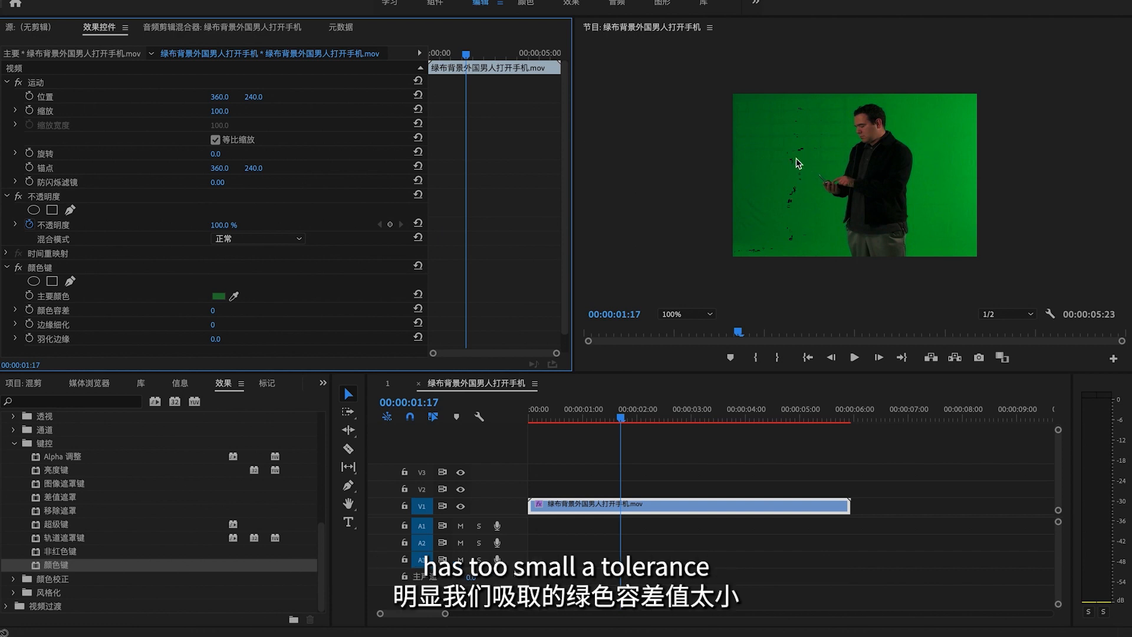
Step: Set the Color Key's tolerance (颜色容差) to 50, edge thinning (边缘细化) to 1 and edge feather (羽化边缘) to 4.0
{"action": "left_click_drag", "start_coordinate": [214, 313], "coordinate": [214, 310]}
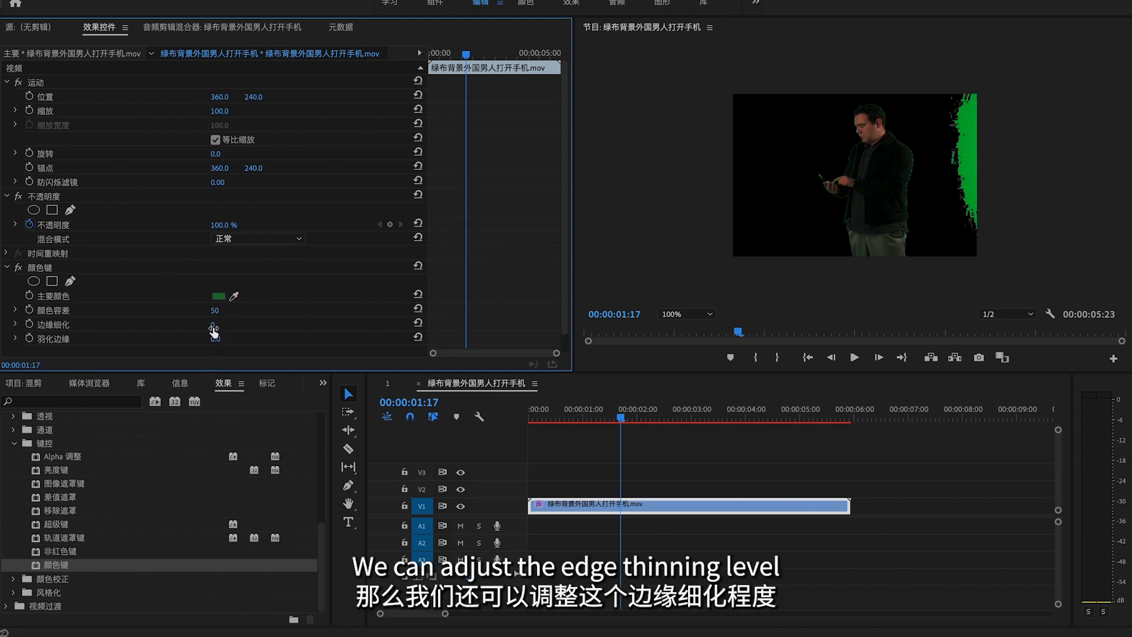
{"action": "mouse_move", "coordinate": [212, 324]}
{"action": "left_mouse_down"}
{"action": "mouse_move", "coordinate": [225, 325]}
{"action": "mouse_move", "coordinate": [210, 324]}
{"action": "left_mouse_up"}
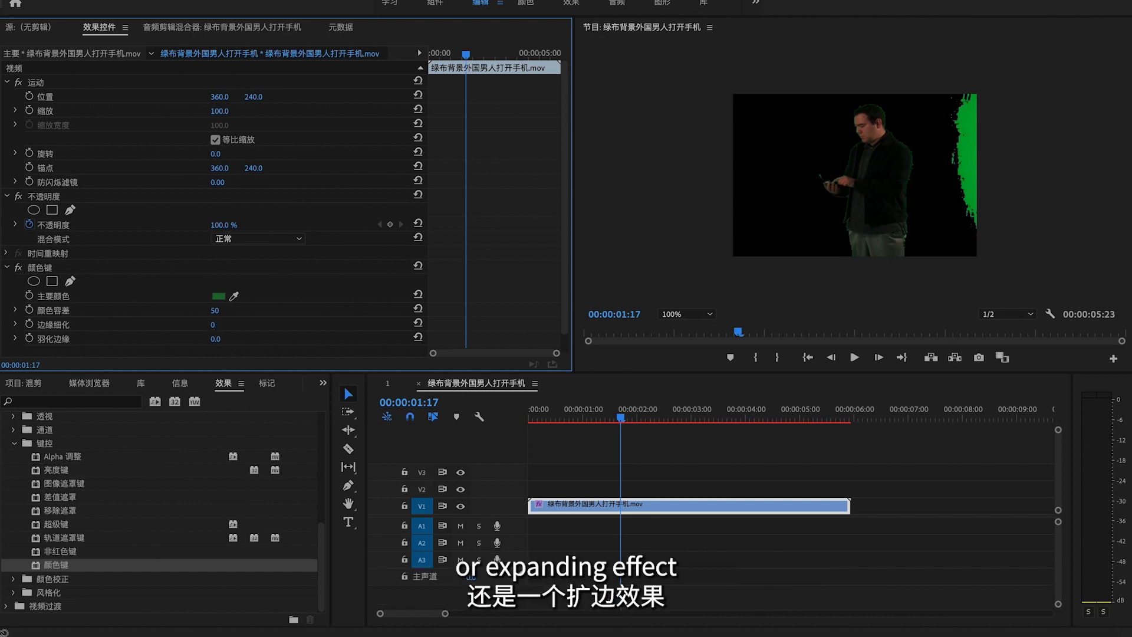
{"action": "left_click_drag", "start_coordinate": [210, 325], "coordinate": [211, 324]}
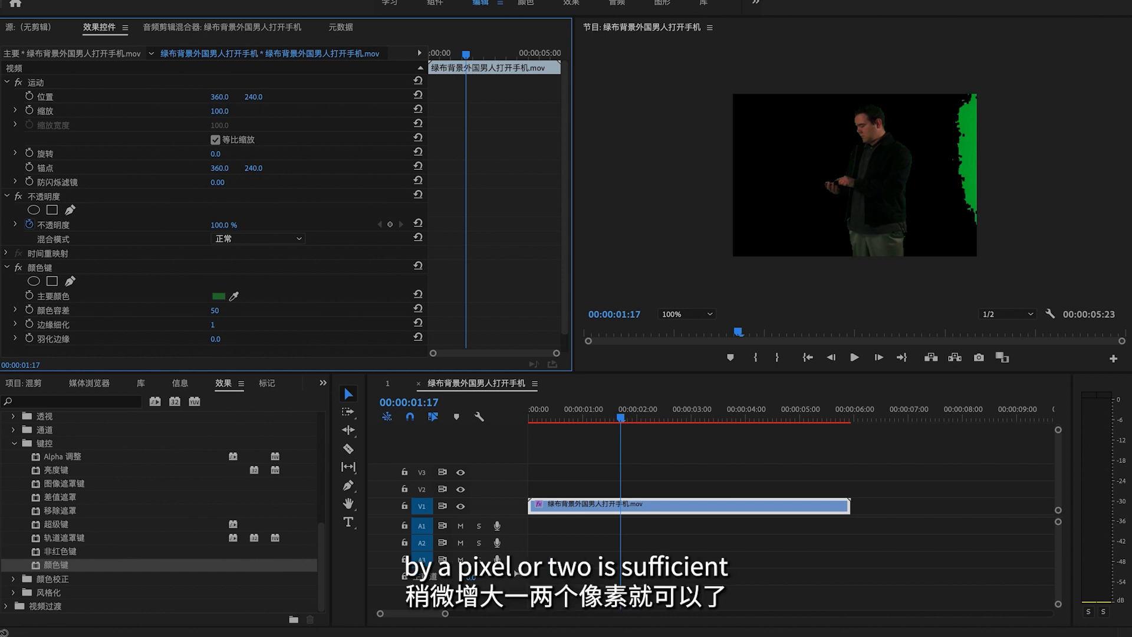
{"action": "left_click_drag", "start_coordinate": [211, 324], "coordinate": [211, 324]}
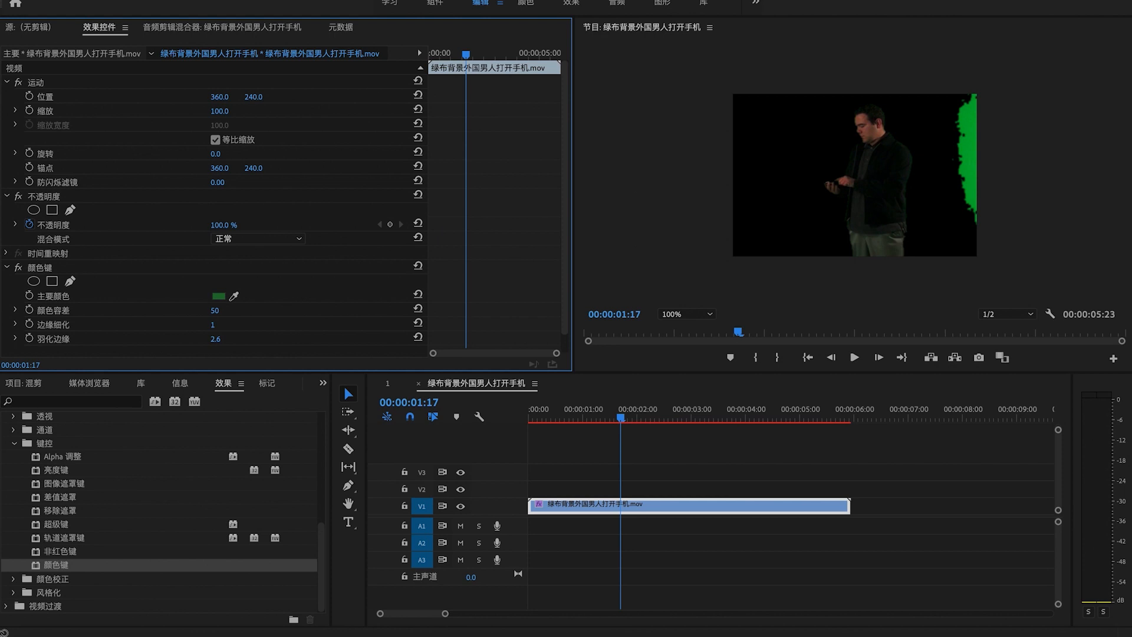
{"action": "left_click_drag", "start_coordinate": [215, 339], "coordinate": [223, 339]}
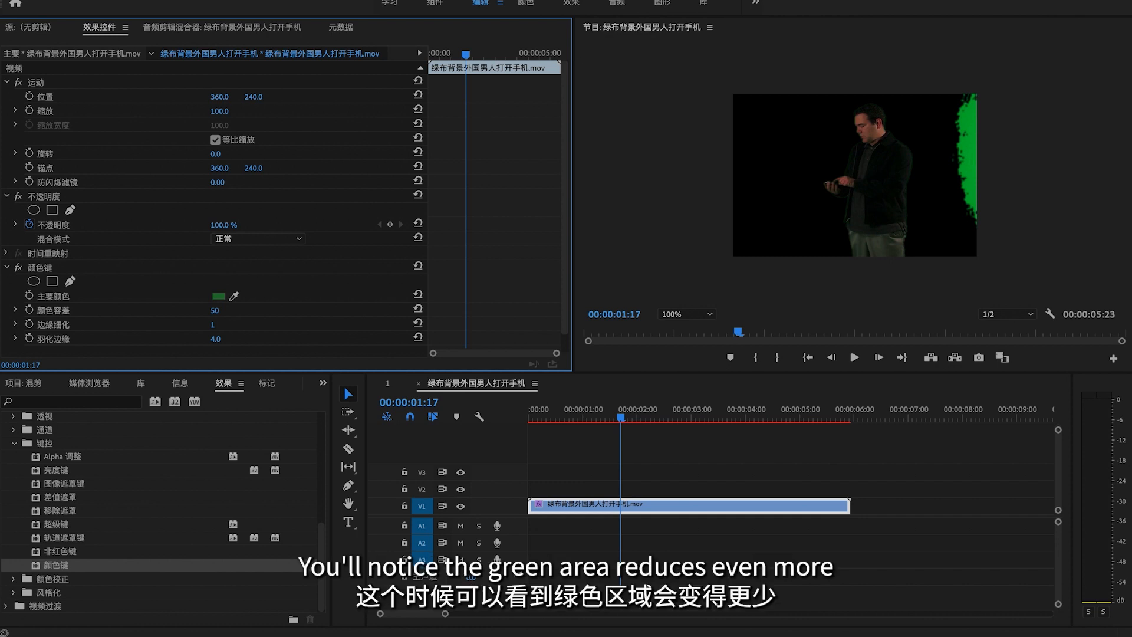
{"action": "left_click", "coordinate": [218, 310]}
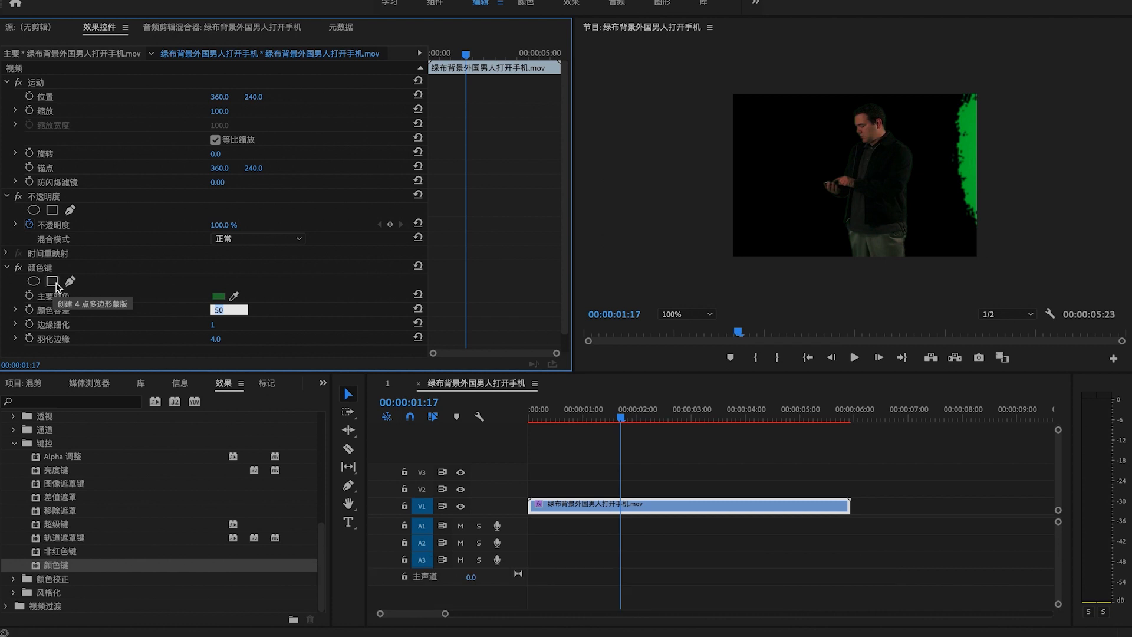
Step: Add a four-point polygon mask to the Color Key effect and pull its corners outward around the man
{"action": "left_click", "coordinate": [53, 282]}
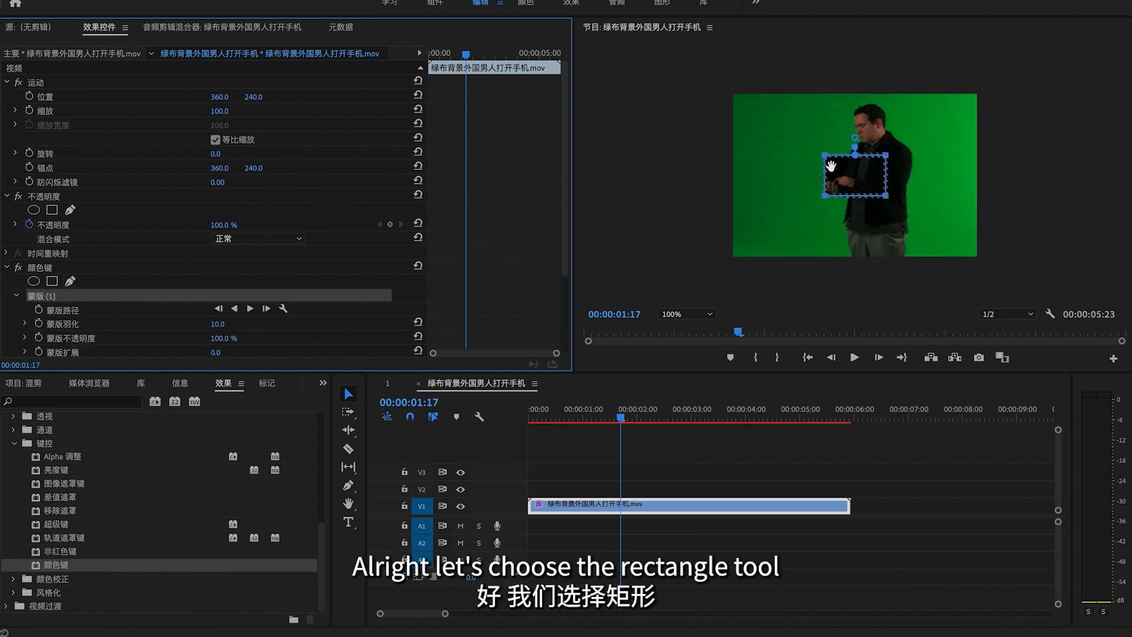
{"action": "left_click_drag", "start_coordinate": [826, 157], "coordinate": [845, 105]}
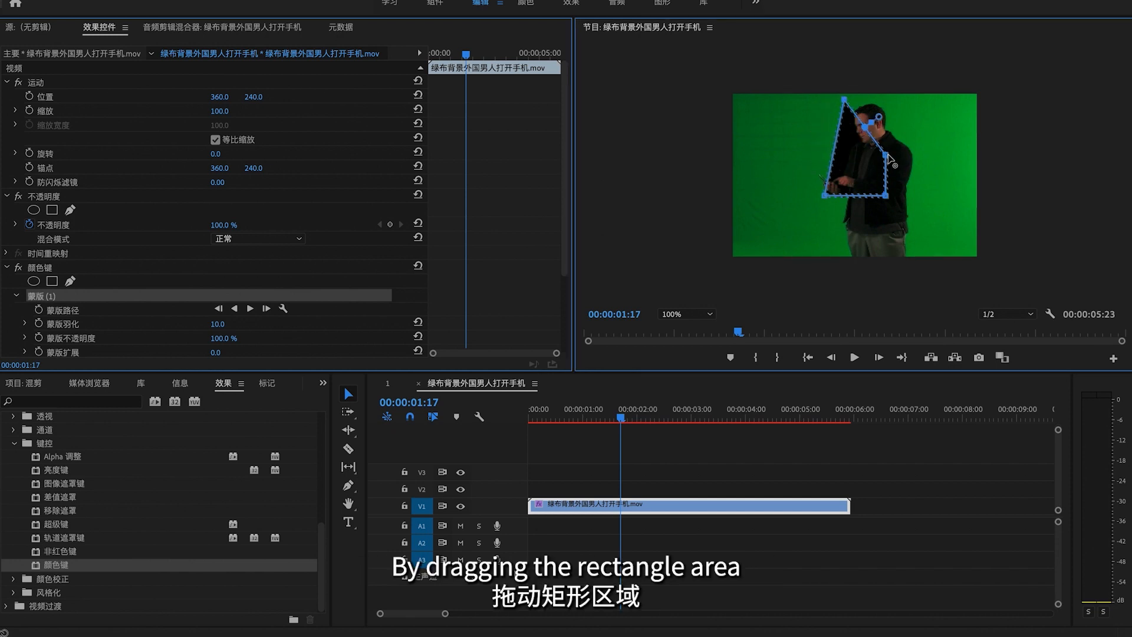
{"action": "left_click_drag", "start_coordinate": [887, 155], "coordinate": [906, 99]}
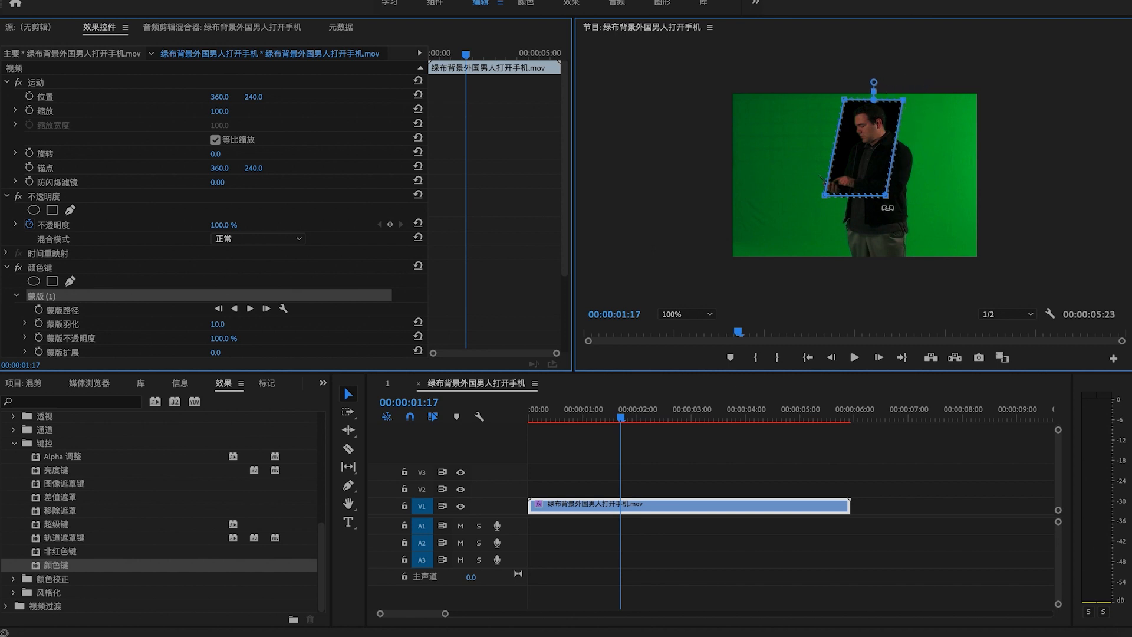
{"action": "left_click_drag", "start_coordinate": [889, 197], "coordinate": [937, 205]}
{"action": "left_click_drag", "start_coordinate": [955, 275], "coordinate": [959, 279]}
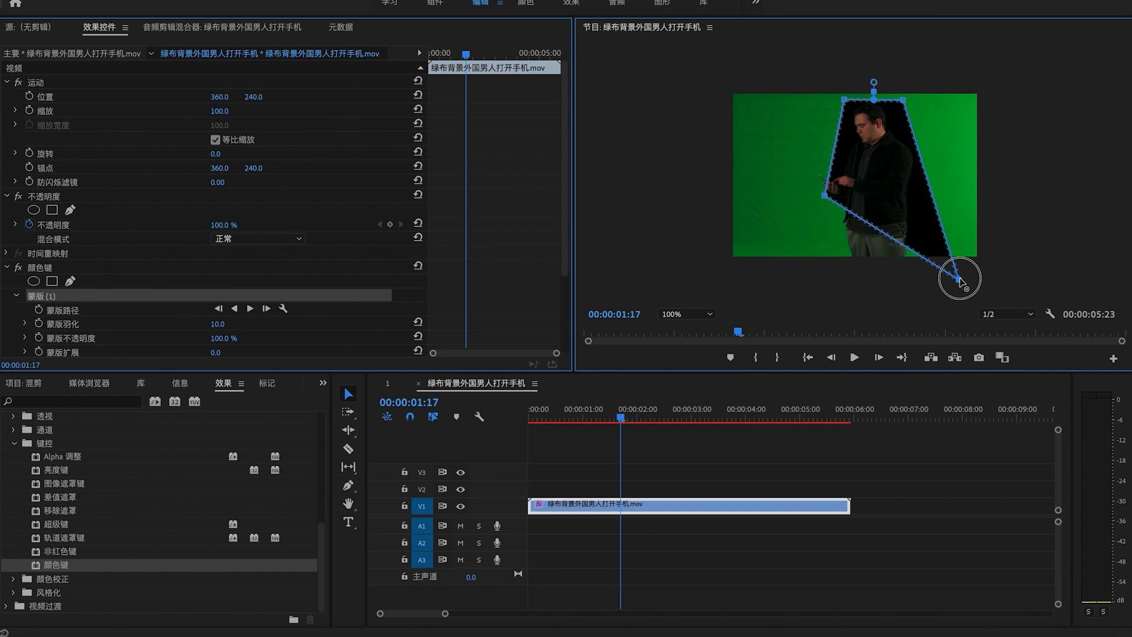
{"action": "left_click_drag", "start_coordinate": [824, 196], "coordinate": [773, 263]}
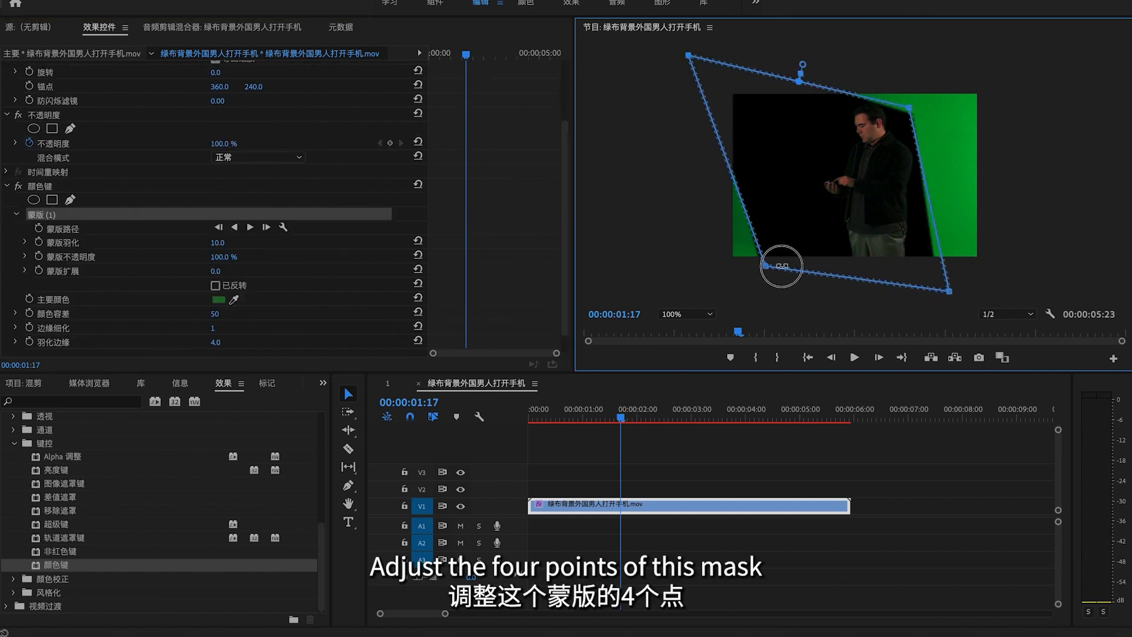
Step: Stretch the mask's corners beyond the frame to cover everything except a narrow green strip at the picture's right edge
{"action": "left_click_drag", "start_coordinate": [782, 267], "coordinate": [784, 269]}
{"action": "key", "text": "ctrl+z"}
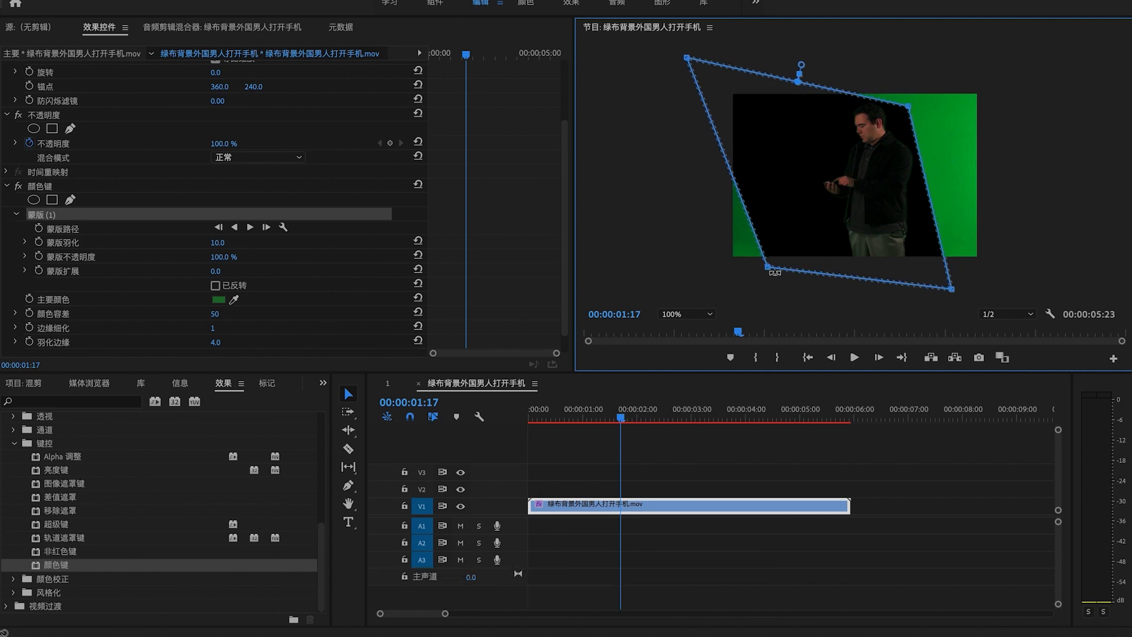
{"action": "left_click_drag", "start_coordinate": [761, 273], "coordinate": [724, 295]}
{"action": "left_click_drag", "start_coordinate": [949, 292], "coordinate": [954, 293]}
{"action": "left_click_drag", "start_coordinate": [911, 110], "coordinate": [953, 82]}
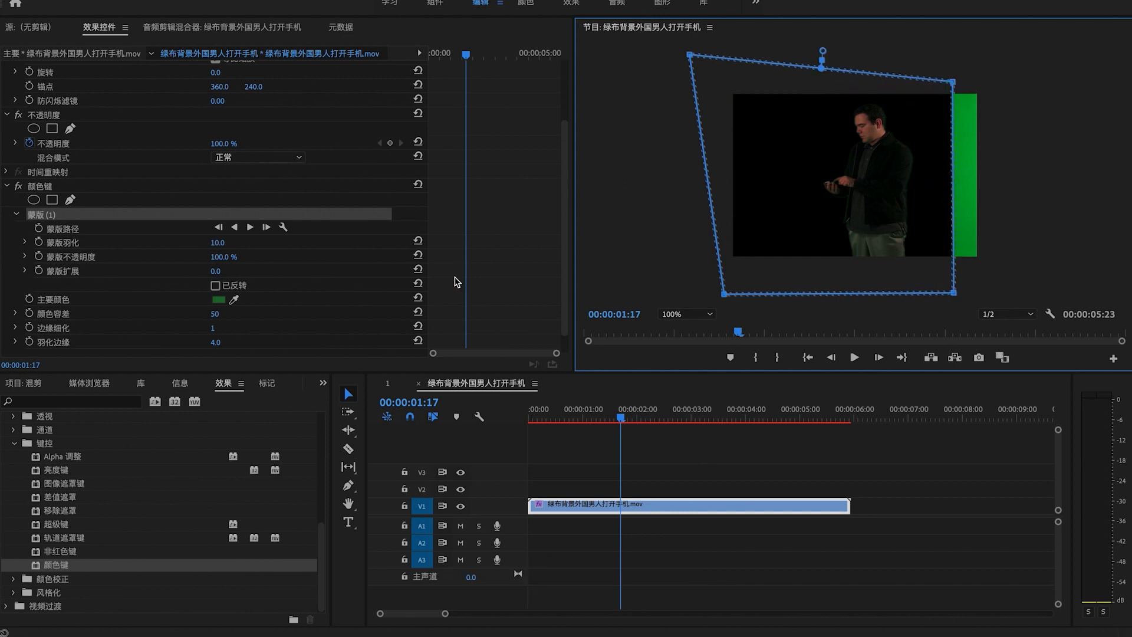
{"action": "left_click", "coordinate": [404, 217]}
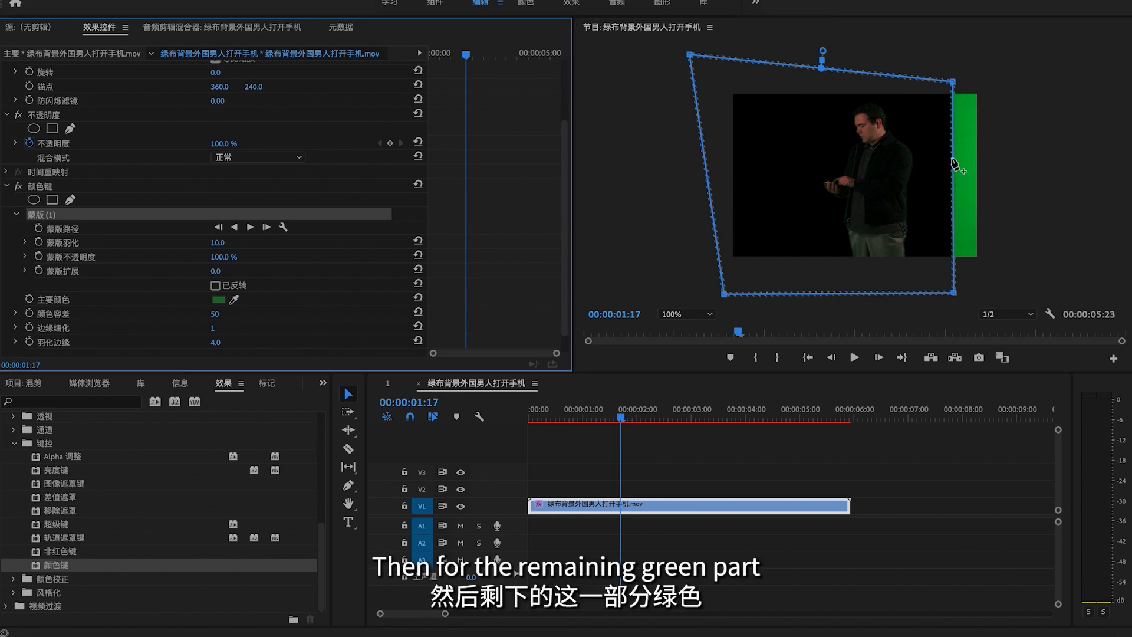
{"action": "left_click", "coordinate": [690, 241]}
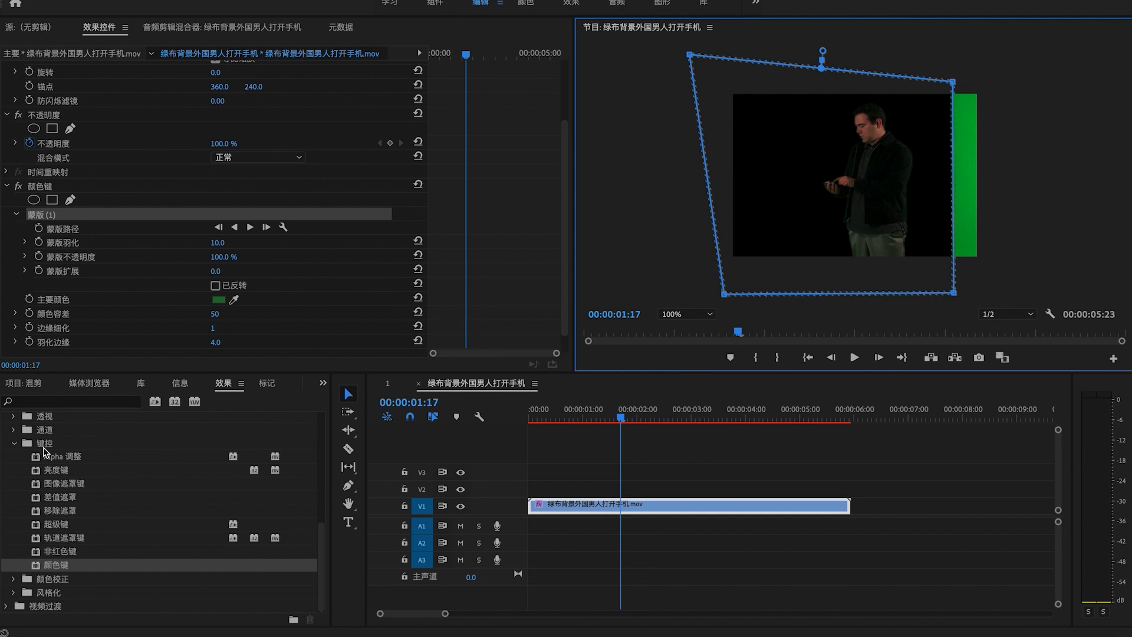
Step: Apply the Crop (裁剪) effect from the Transform (变换) effects to the clip and crop its right side (右侧) by 21.0%
{"action": "left_click", "coordinate": [13, 443]}
{"action": "left_click", "coordinate": [15, 430]}
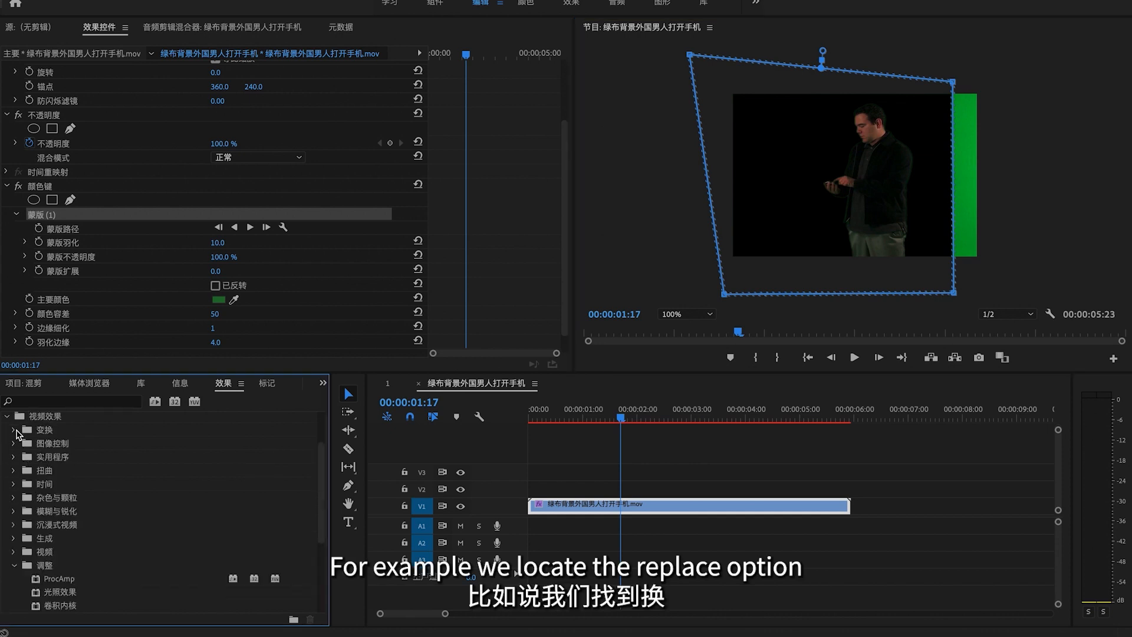
{"action": "left_click_drag", "start_coordinate": [51, 497], "coordinate": [531, 512]}
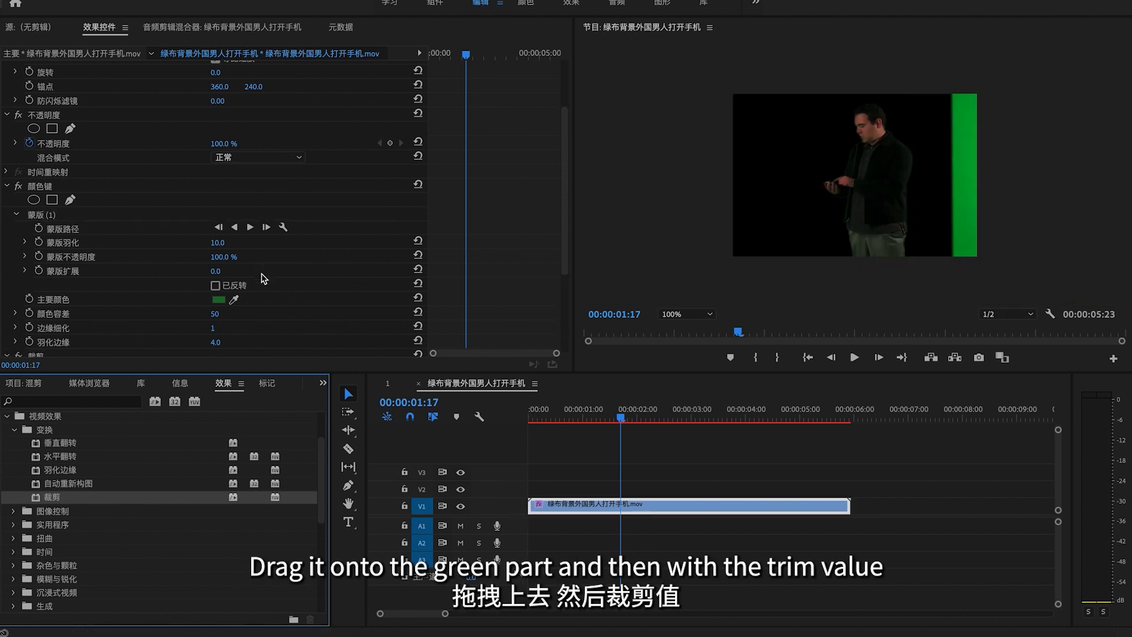
{"action": "scroll", "coordinate": [259, 274], "scroll_direction": "down", "scroll_amount": 4}
{"action": "scroll", "coordinate": [259, 275], "scroll_direction": "down", "scroll_amount": 1}
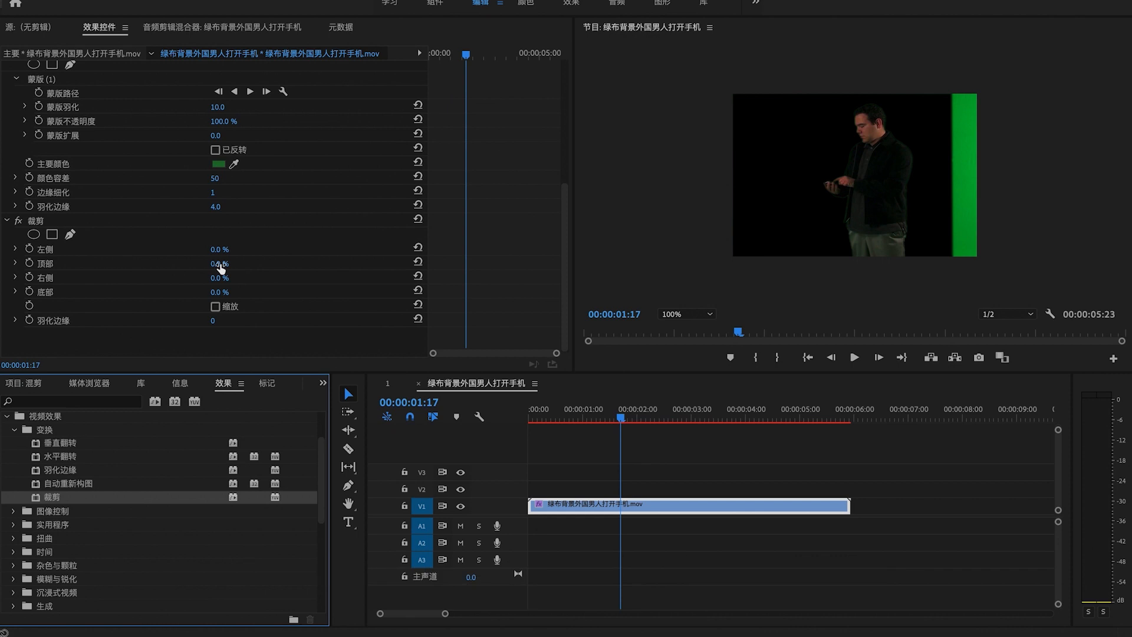
{"action": "left_click_drag", "start_coordinate": [216, 278], "coordinate": [265, 278]}
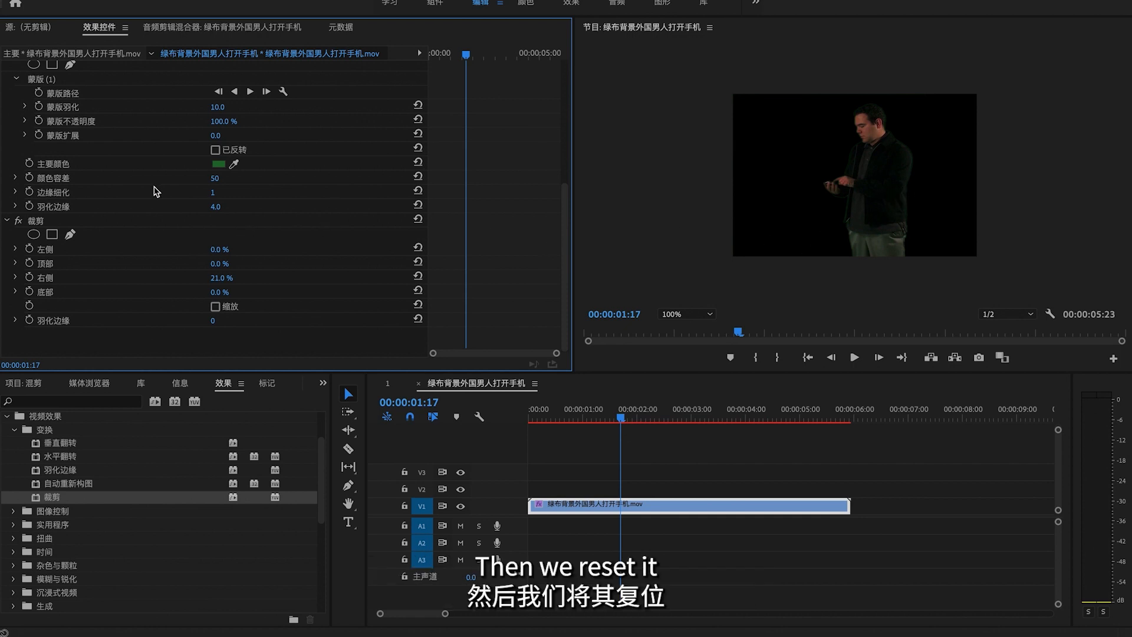
Step: Clear the Color Key effect from the clip
{"action": "scroll", "coordinate": [83, 126], "scroll_direction": "up", "scroll_amount": 5}
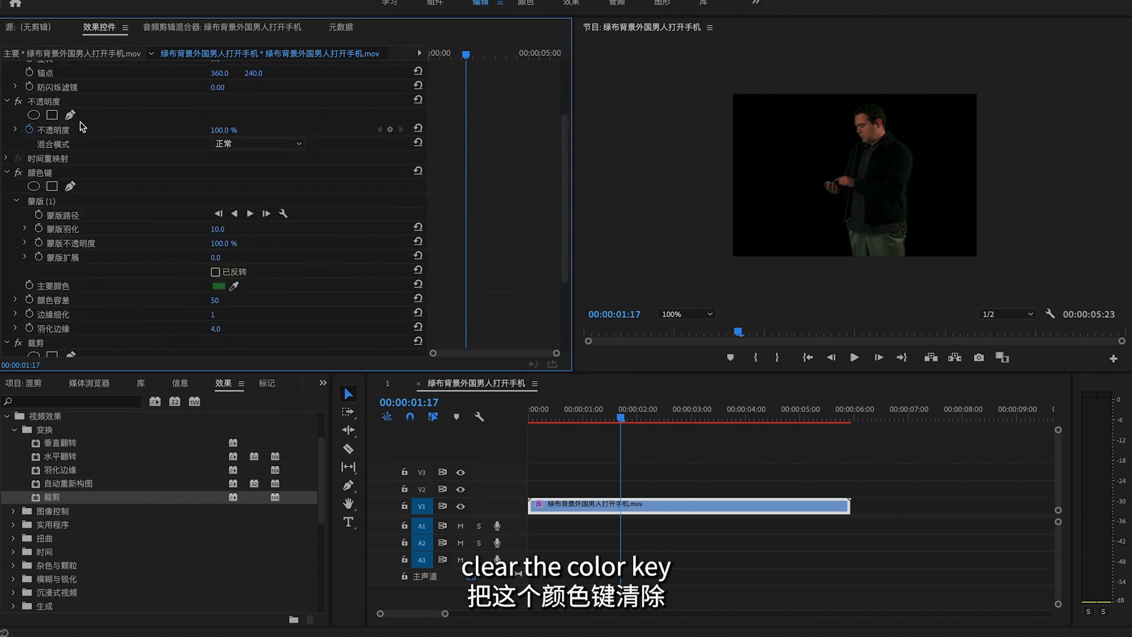
{"action": "right_click", "coordinate": [41, 177]}
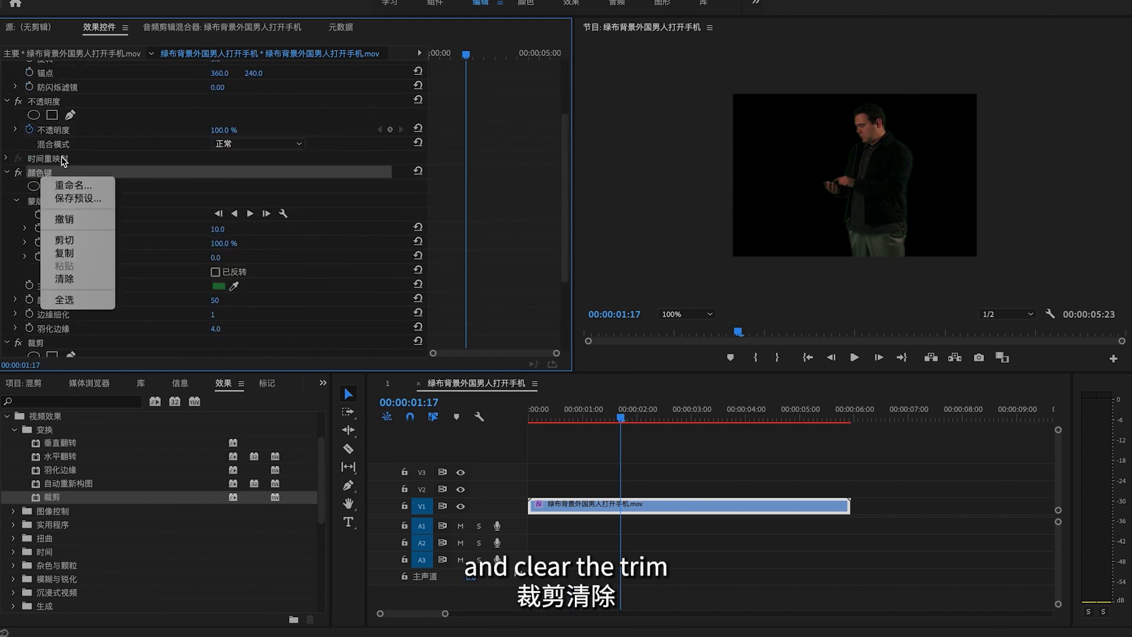
{"action": "left_click", "coordinate": [70, 274]}
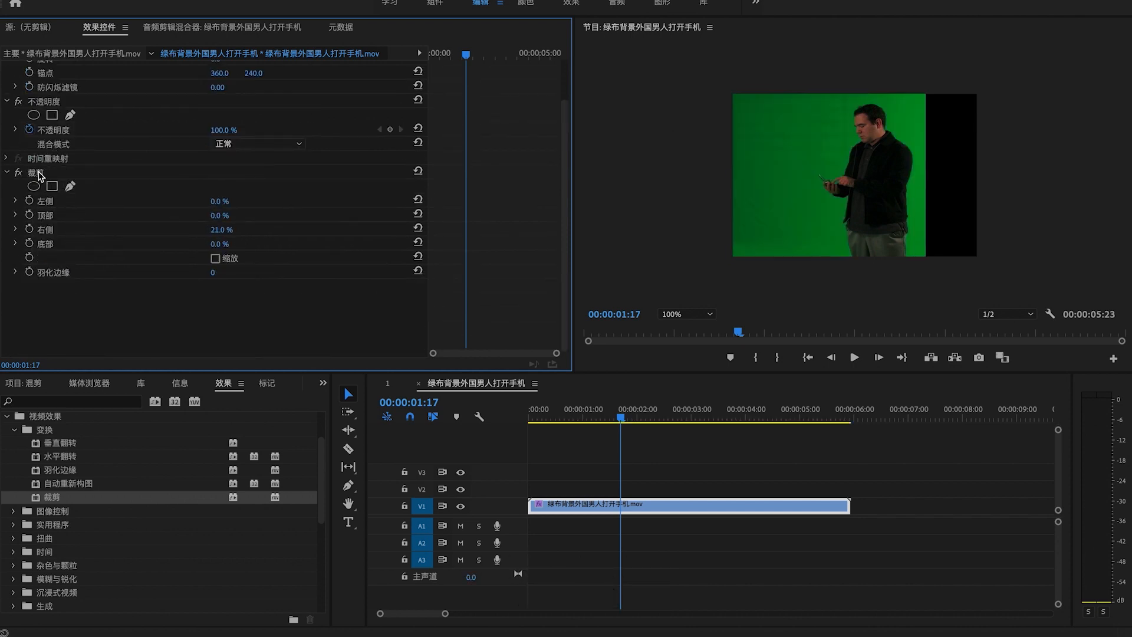
Step: Clear the Crop (裁剪) effect from the clip and apply Ultra Key (超级键) from the Keying (键控) effects
{"action": "right_click", "coordinate": [39, 175]}
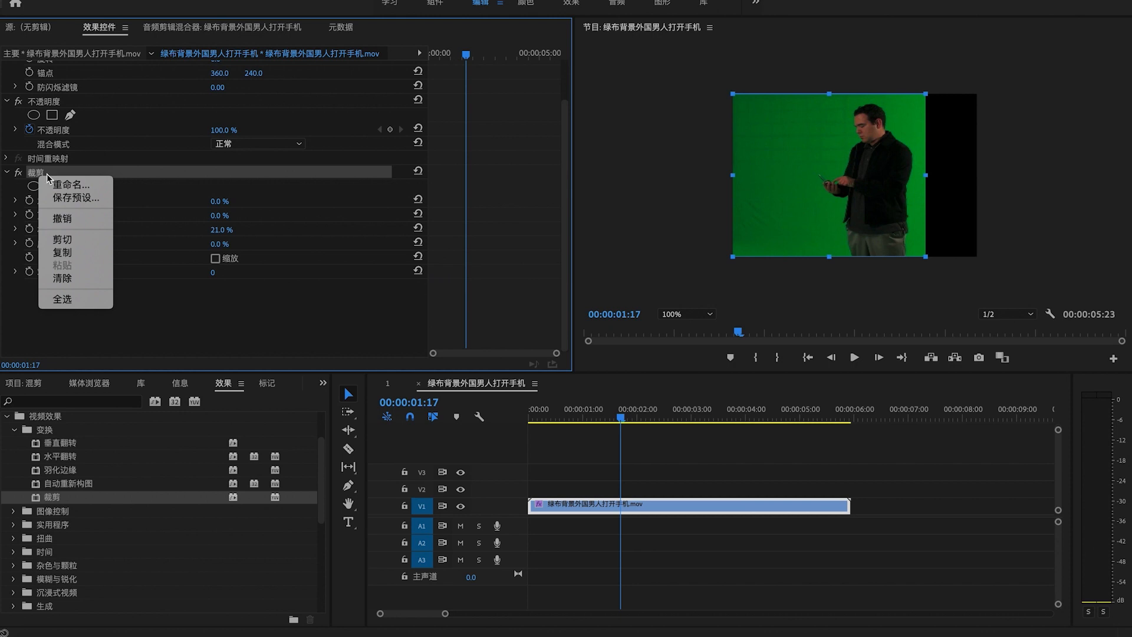
{"action": "left_click", "coordinate": [93, 278]}
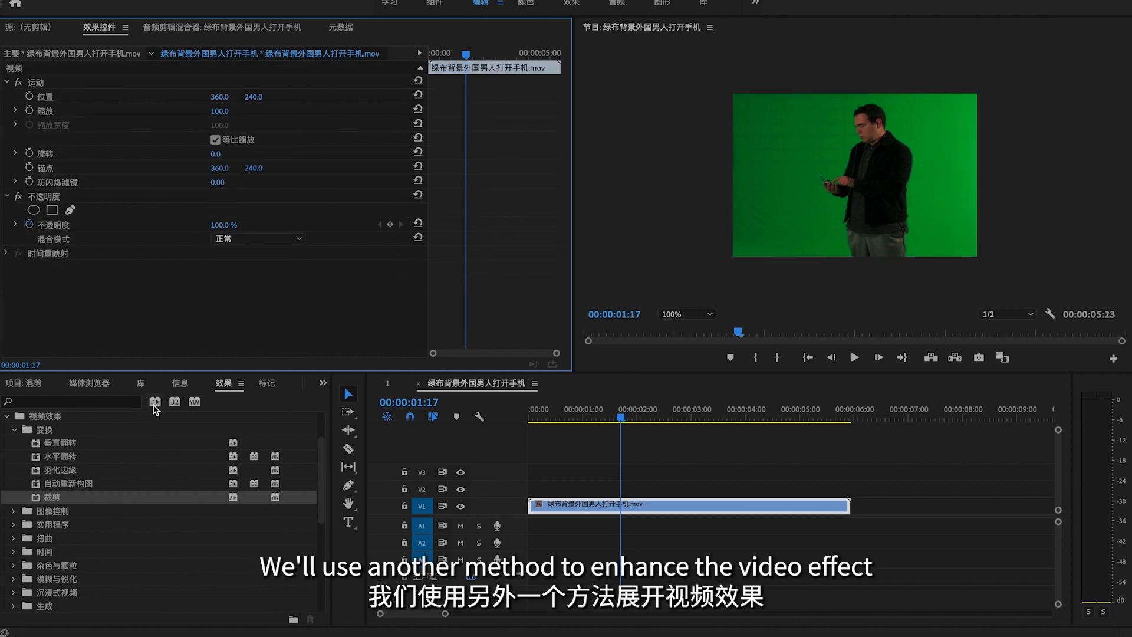
{"action": "scroll", "coordinate": [83, 478], "scroll_direction": "up", "scroll_amount": 2}
{"action": "scroll", "coordinate": [50, 512], "scroll_direction": "down", "scroll_amount": 5}
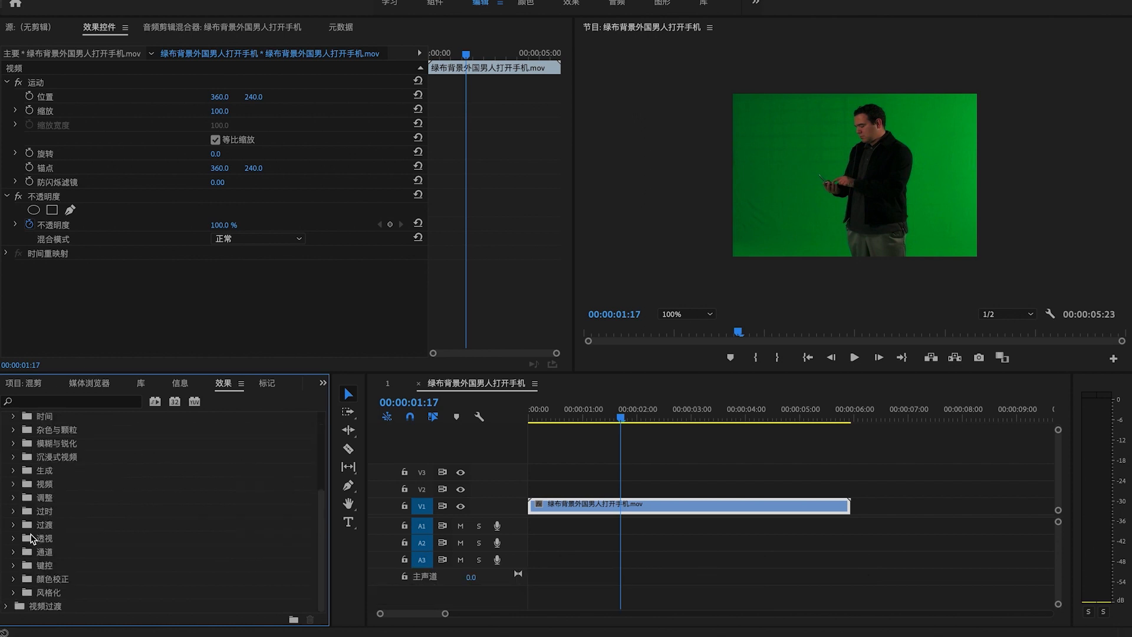
{"action": "scroll", "coordinate": [65, 558], "scroll_direction": "down", "scroll_amount": 5}
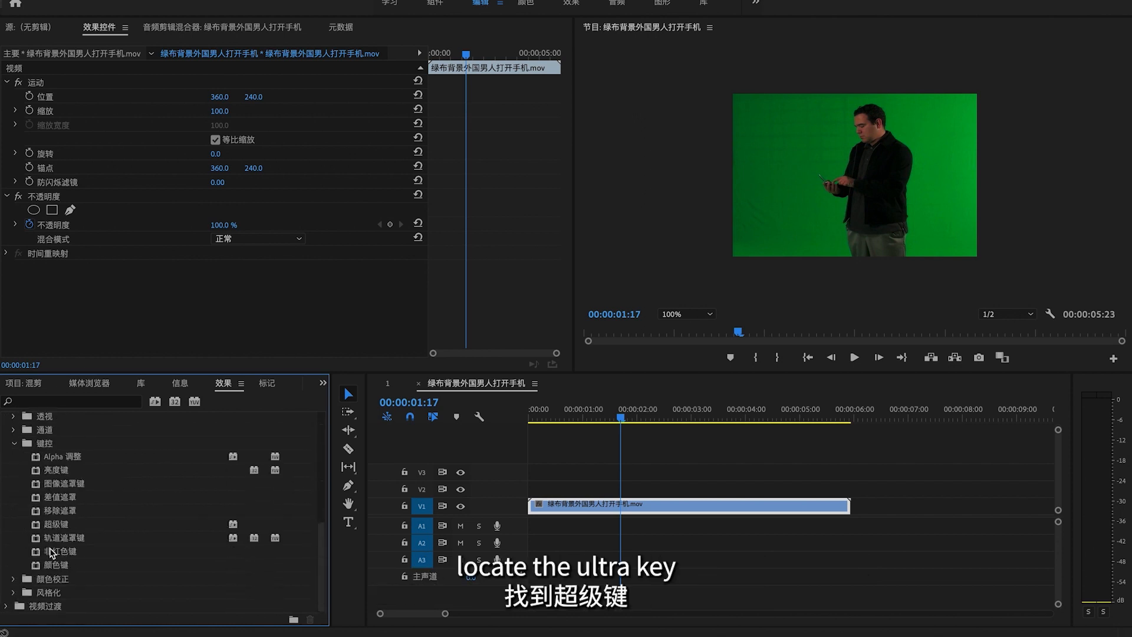
{"action": "left_click", "coordinate": [53, 526]}
{"action": "left_click_drag", "start_coordinate": [46, 526], "coordinate": [563, 513]}
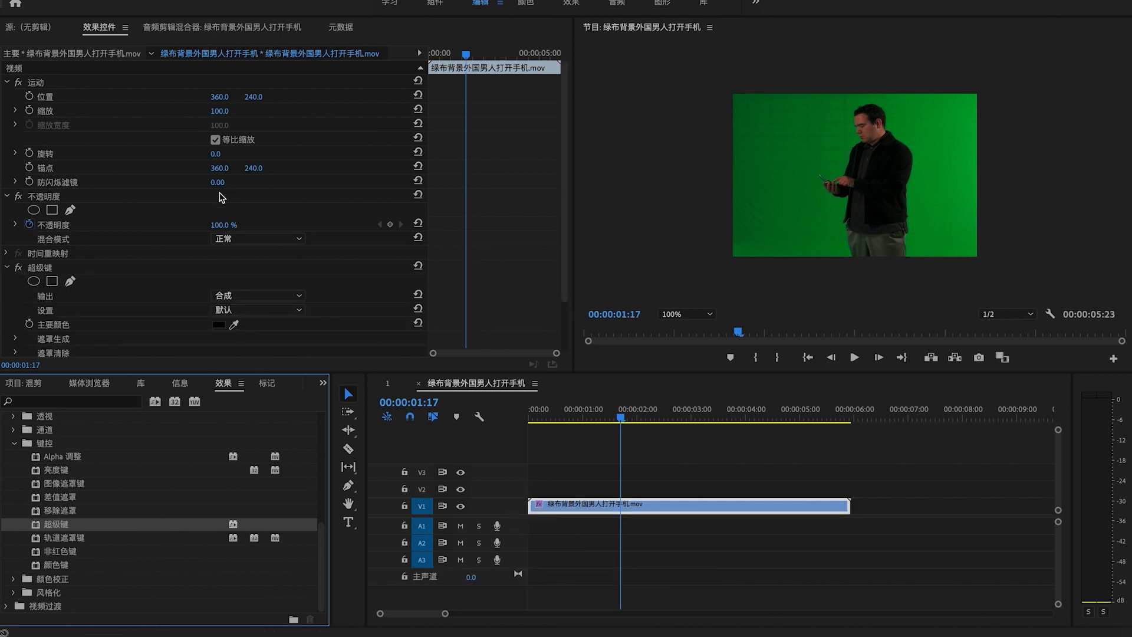
Step: Set Ultra Key's output (输出) to 合成 and setting (设置) to 默认, and sample the green backdrop beside the man as its key color (主要颜色)
{"action": "scroll", "coordinate": [123, 223], "scroll_direction": "down", "scroll_amount": 2}
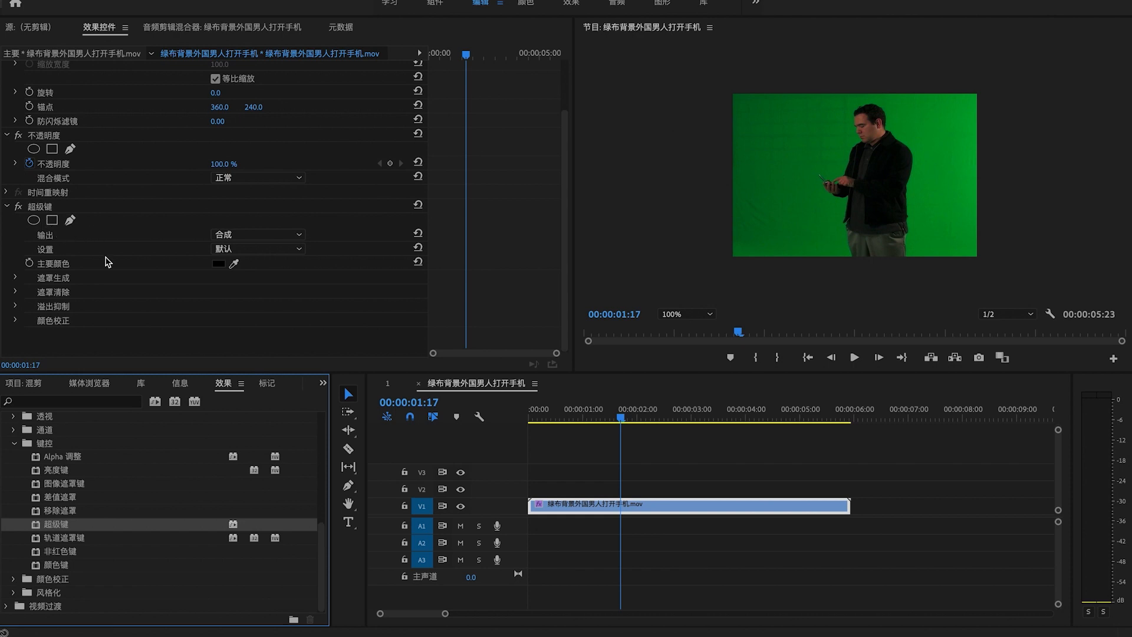
{"action": "left_click", "coordinate": [257, 237]}
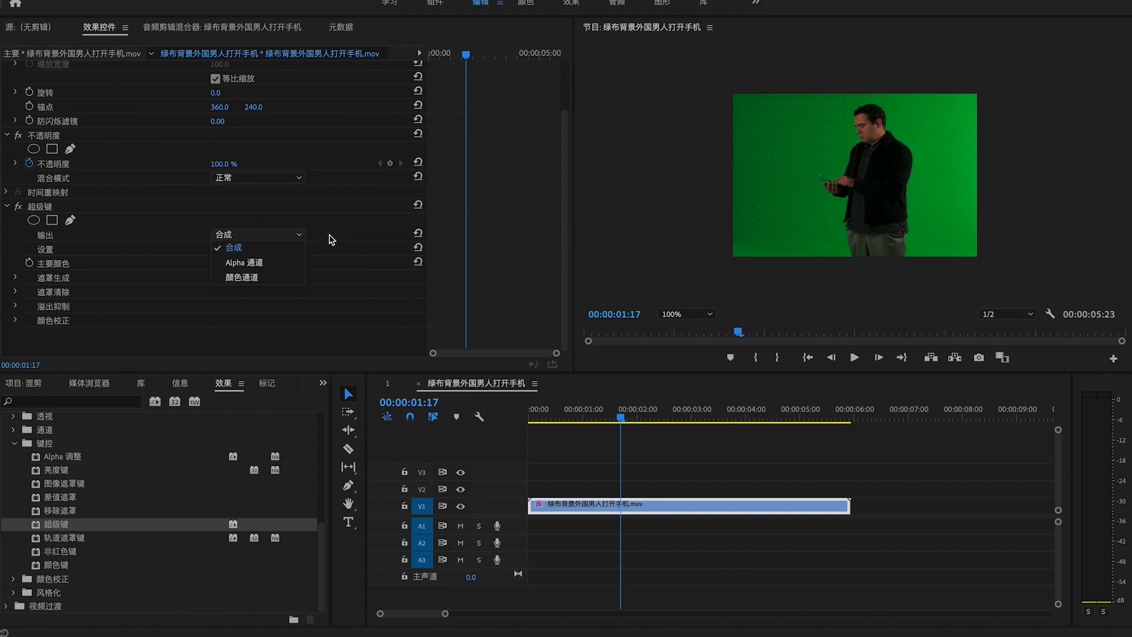
{"action": "left_click", "coordinate": [281, 248]}
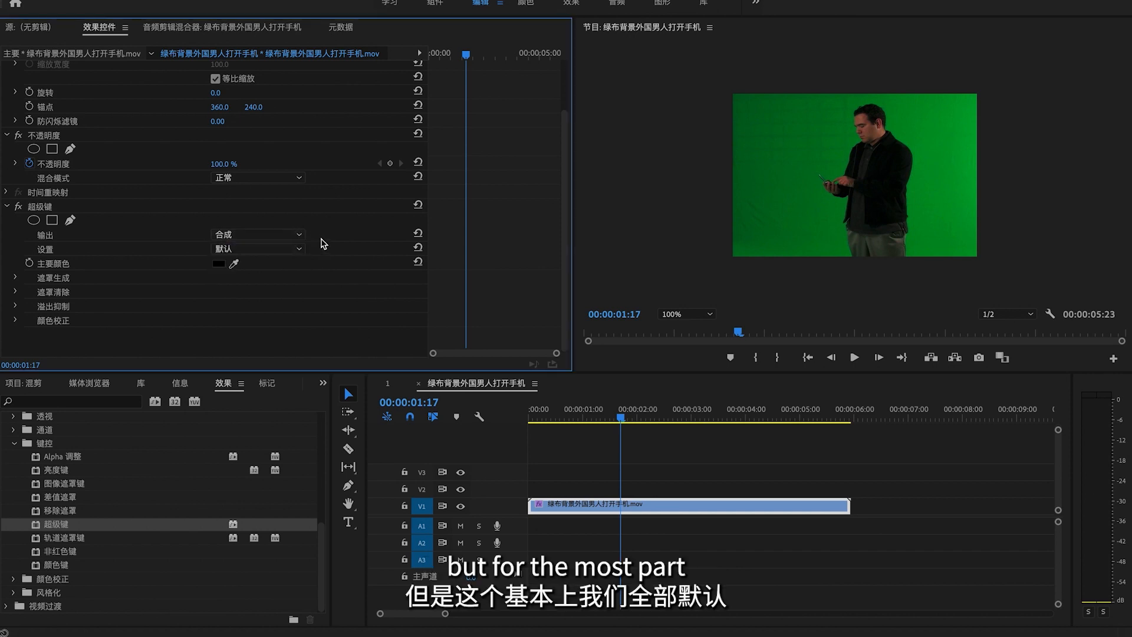
{"action": "left_click", "coordinate": [247, 252]}
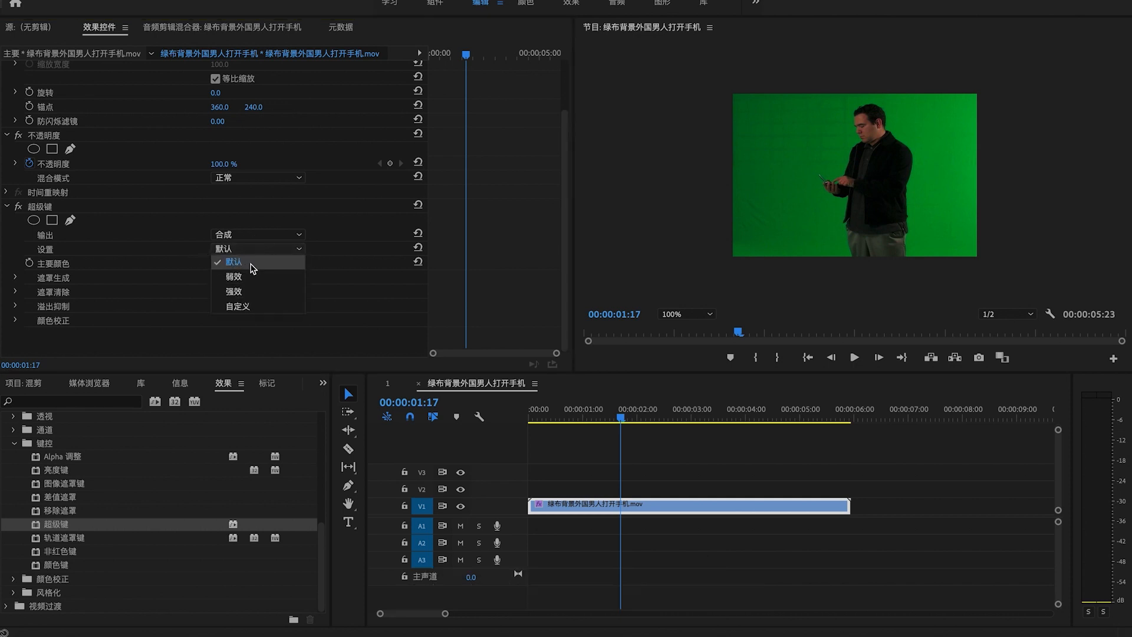
{"action": "left_click", "coordinate": [253, 268]}
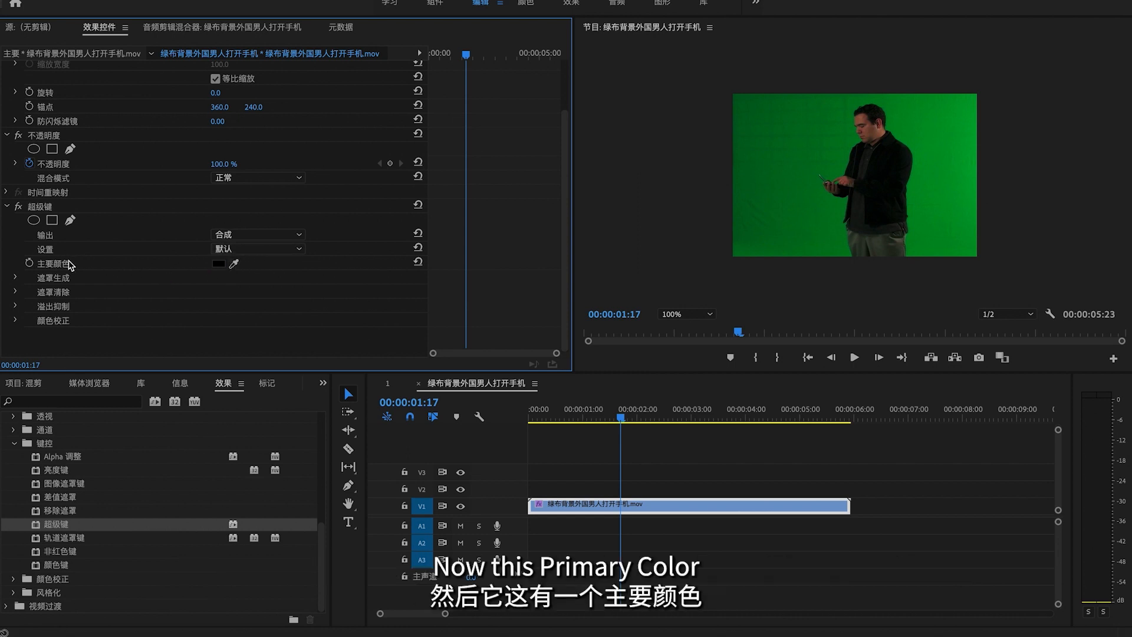
{"action": "left_click", "coordinate": [235, 266]}
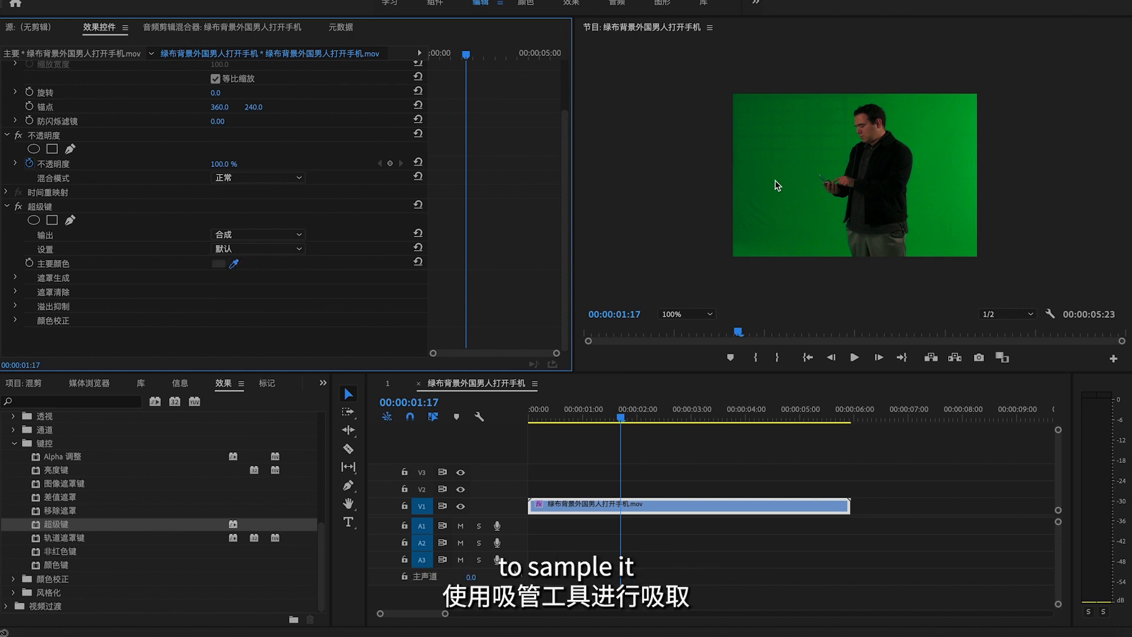
{"action": "left_click", "coordinate": [803, 151]}
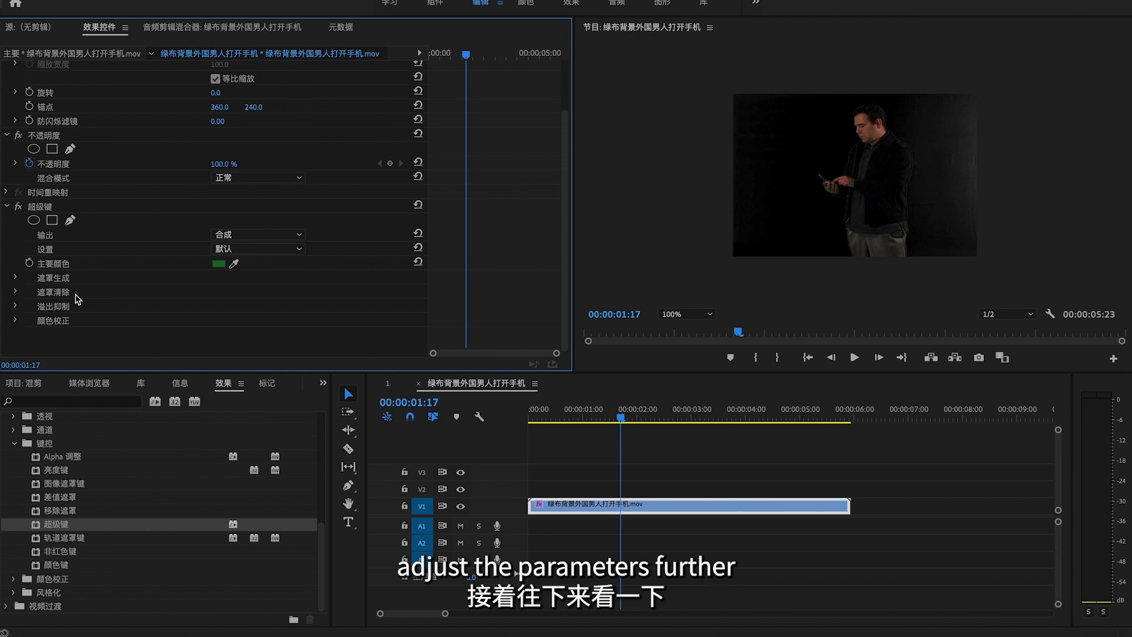
Step: Adjust Ultra Key's Matte Generation (遮罩生成): transparency (透明度) 46.0, highlight (高光) 0.0 and shadow (阴影) 42.0
{"action": "left_click", "coordinate": [19, 279]}
{"action": "scroll", "coordinate": [38, 298], "scroll_direction": "down", "scroll_amount": 2}
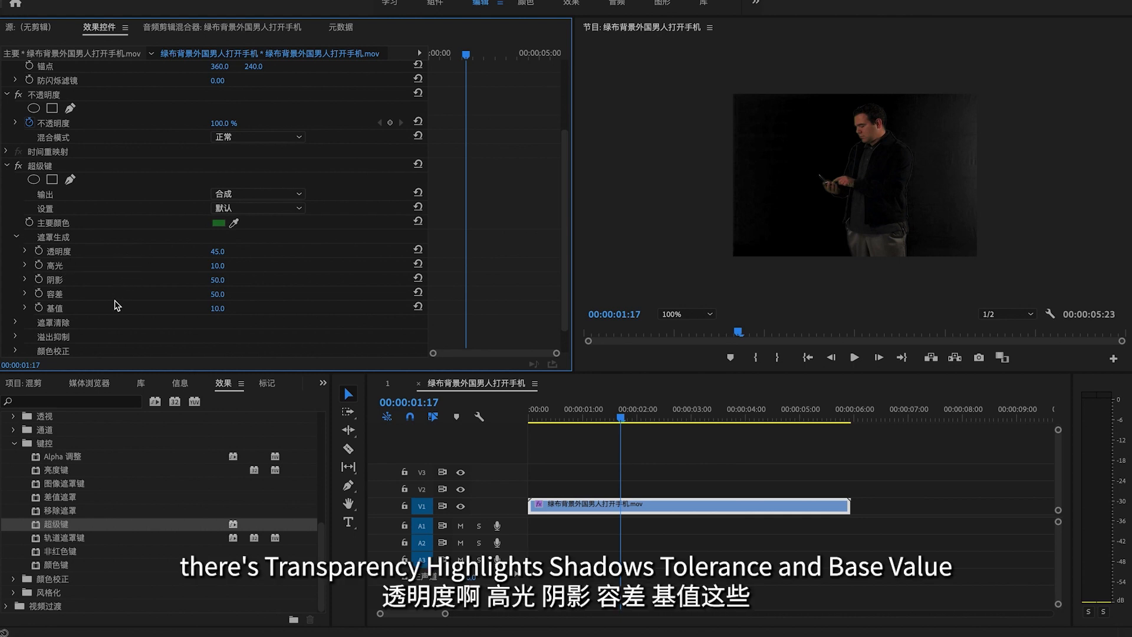
{"action": "left_click_drag", "start_coordinate": [217, 251], "coordinate": [213, 282]}
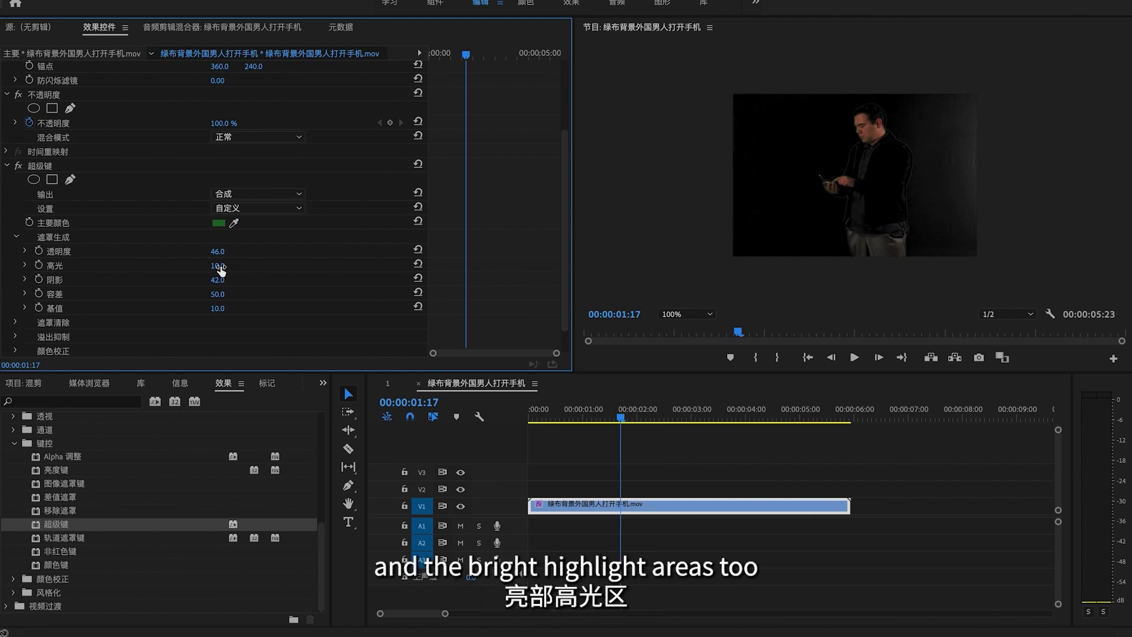
{"action": "left_click_drag", "start_coordinate": [218, 265], "coordinate": [213, 265]}
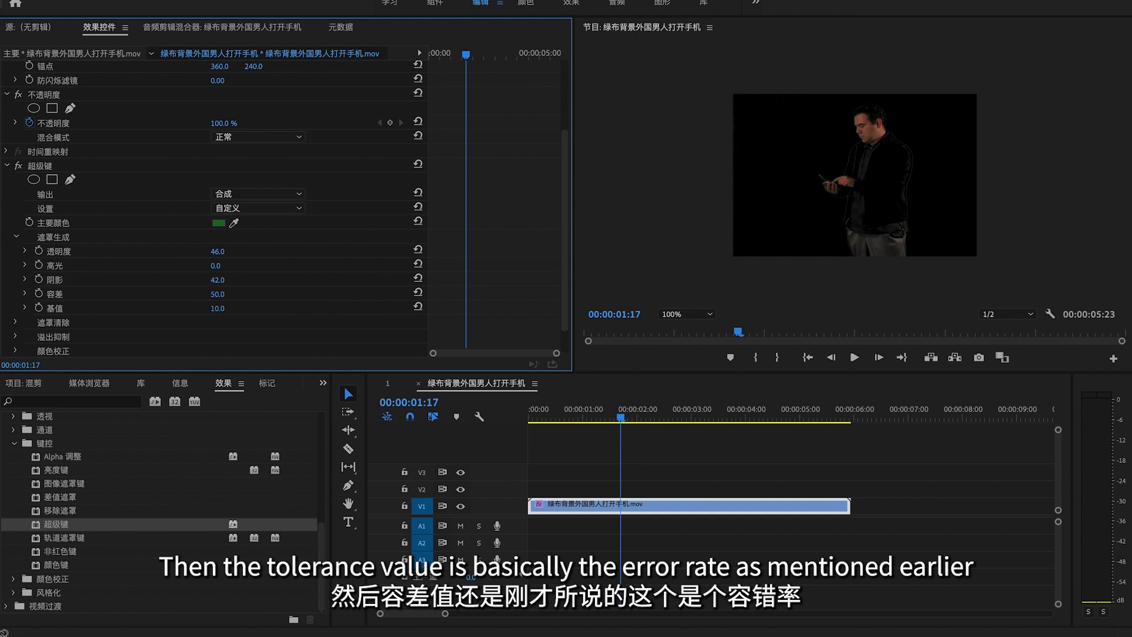
{"action": "left_click_drag", "start_coordinate": [218, 294], "coordinate": [207, 293]}
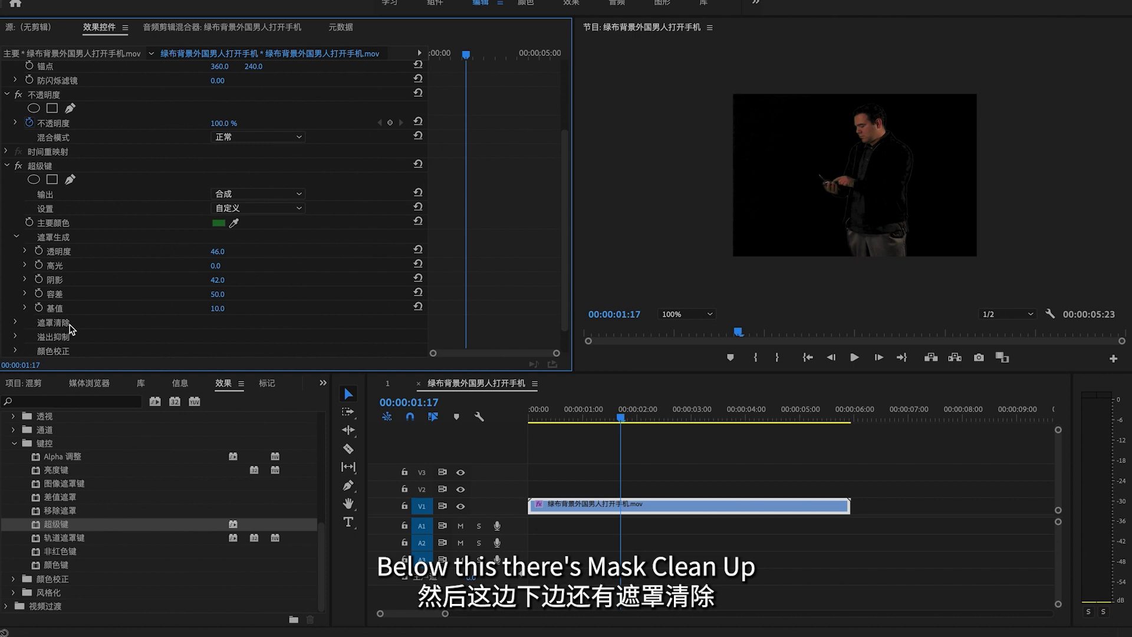
Step: Set choke (抑制) to 6.0 and soften (柔化) to 6.0 in Ultra Key's Matte Cleanup (遮罩清除)
{"action": "left_click", "coordinate": [17, 324]}
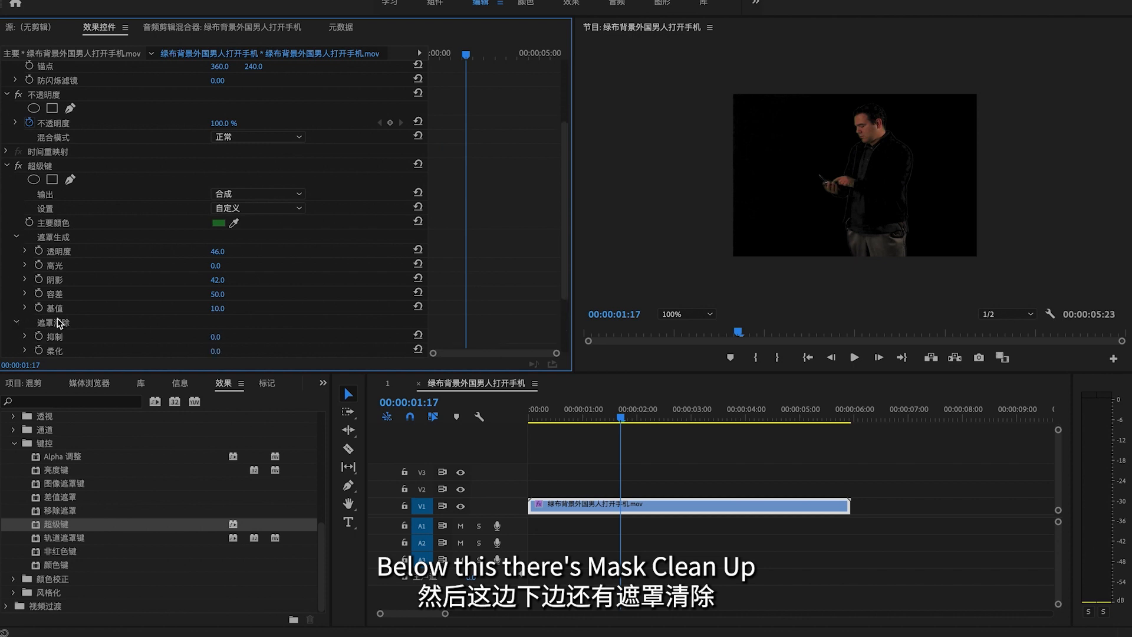
{"action": "scroll", "coordinate": [59, 323], "scroll_direction": "down", "scroll_amount": 3}
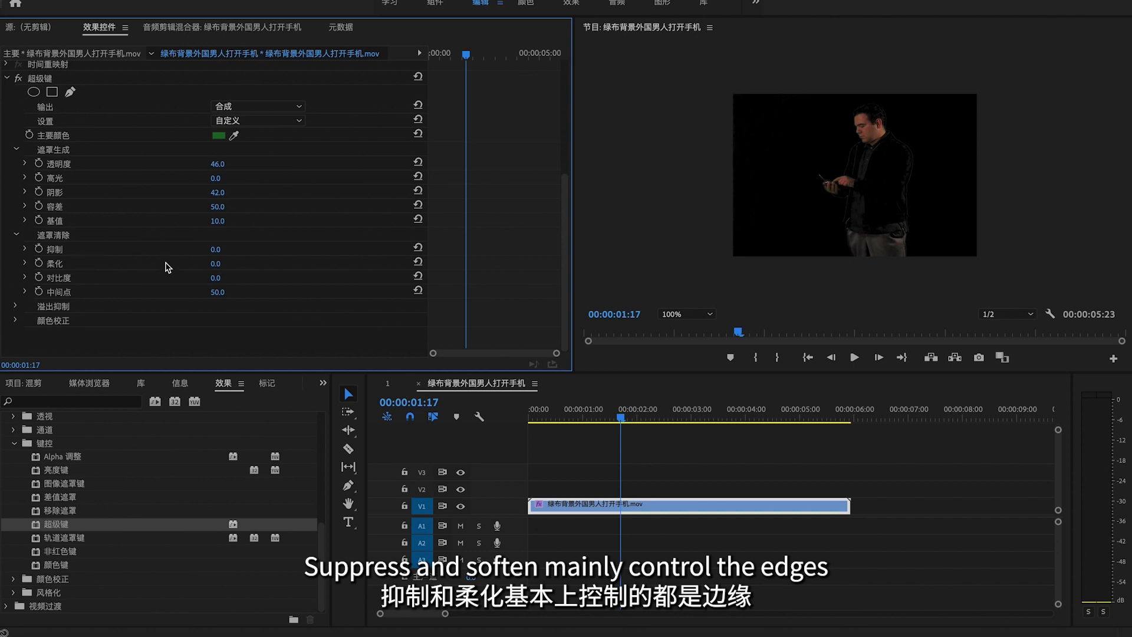
{"action": "mouse_move", "coordinate": [218, 252]}
{"action": "left_mouse_down"}
{"action": "mouse_move", "coordinate": [269, 252]}
{"action": "mouse_move", "coordinate": [217, 253]}
{"action": "left_mouse_up"}
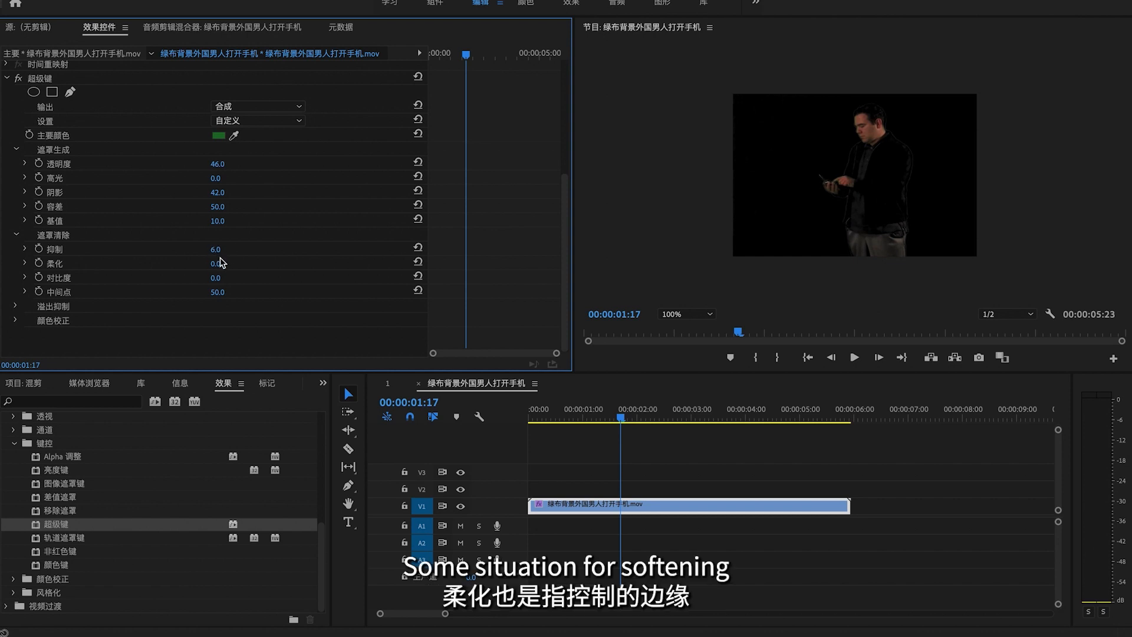
{"action": "mouse_move", "coordinate": [216, 264]}
{"action": "left_mouse_down"}
{"action": "mouse_move", "coordinate": [242, 263]}
{"action": "mouse_move", "coordinate": [231, 264]}
{"action": "left_mouse_up"}
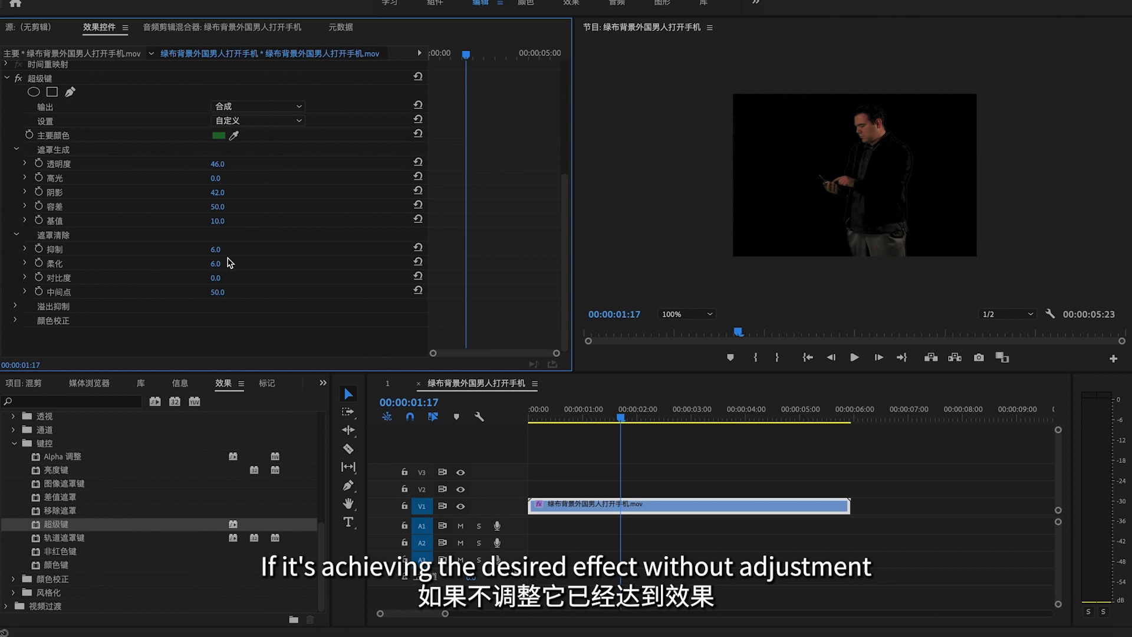